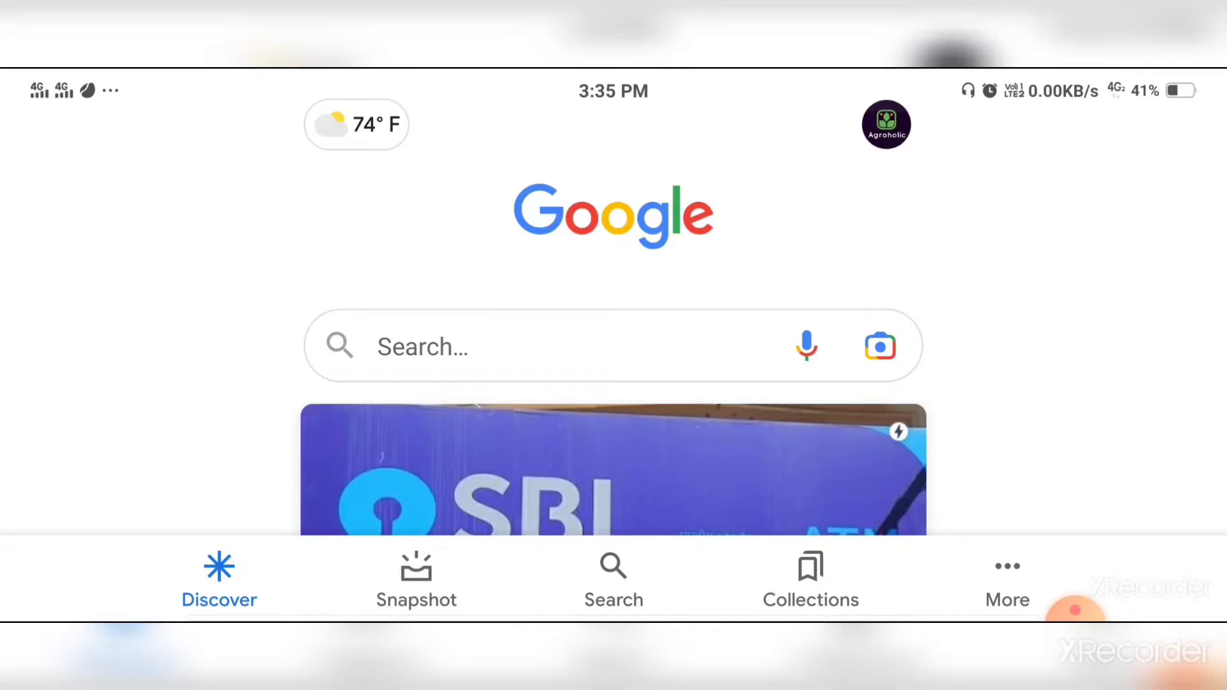
# Rerun the earlier 'mcaer' Google search and scroll to the mcaer.org result.
pyautogui.scroll(-1, 613, 320)
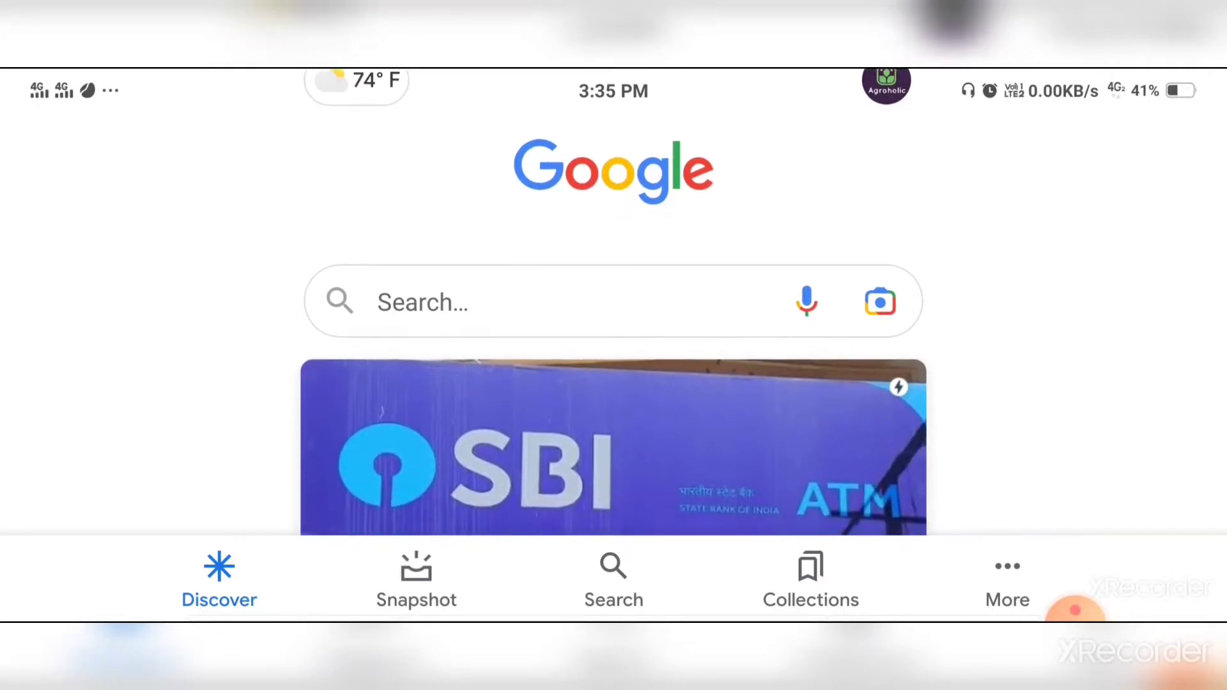
pyautogui.scroll(1, 614, 319)
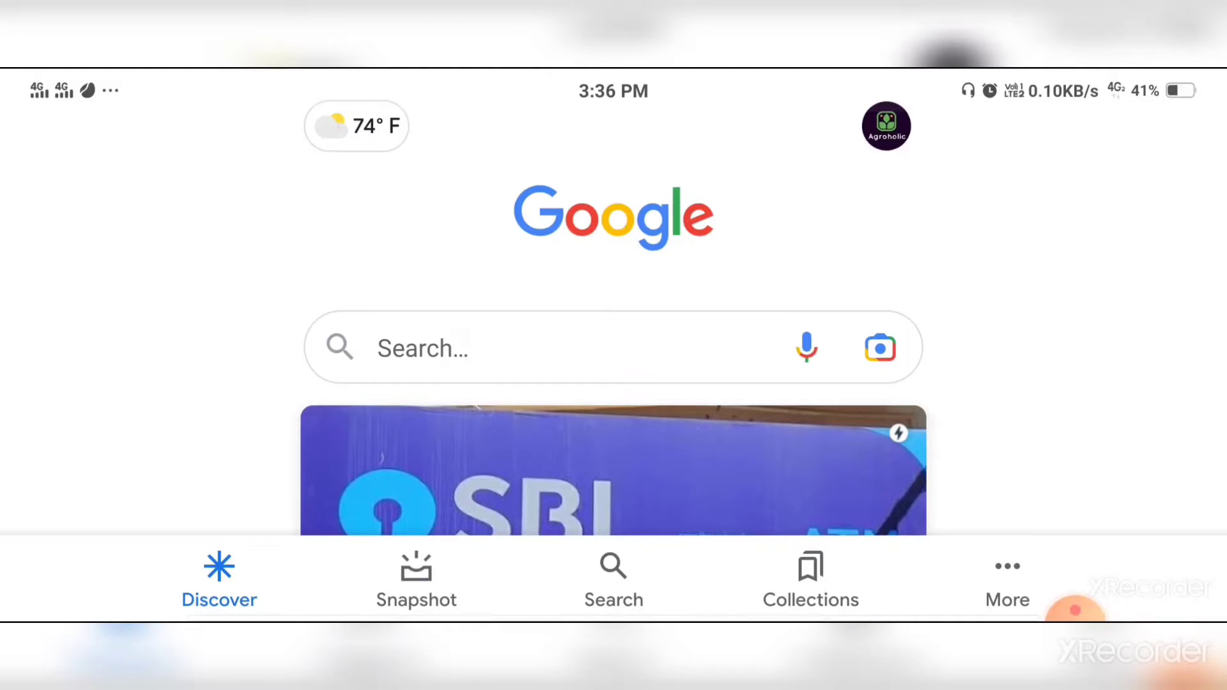
pyautogui.click(550, 348)
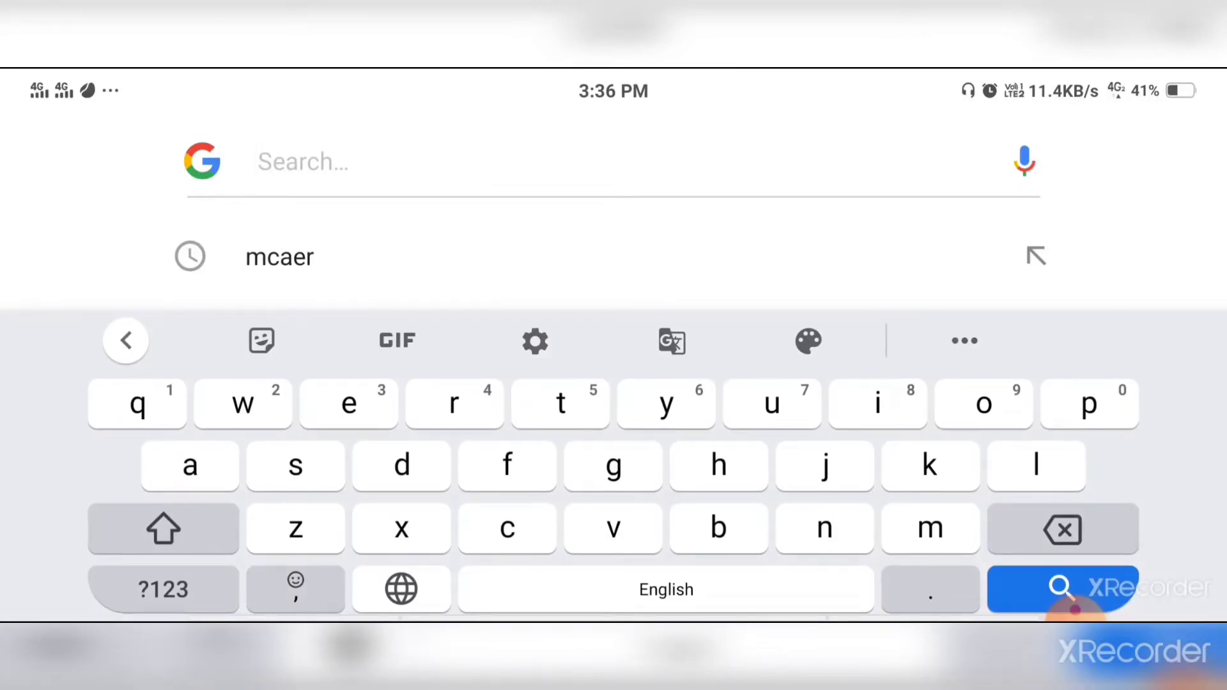
pyautogui.click(279, 258)
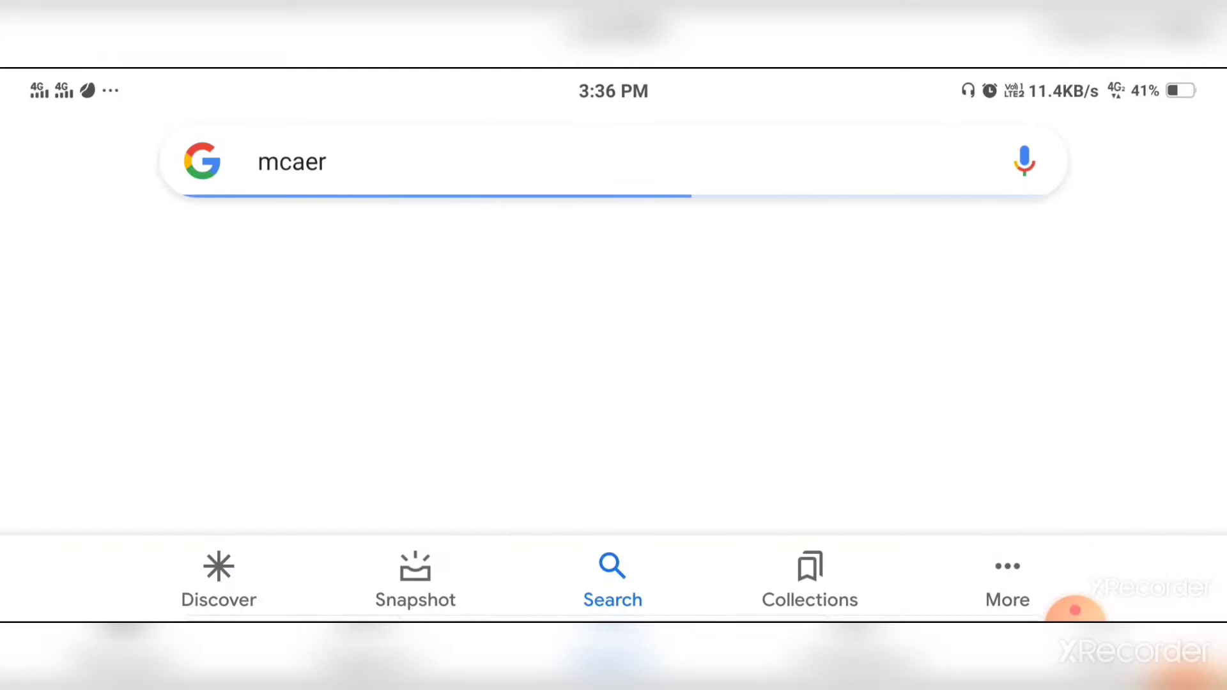
pyautogui.scroll(-3, 614, 383)
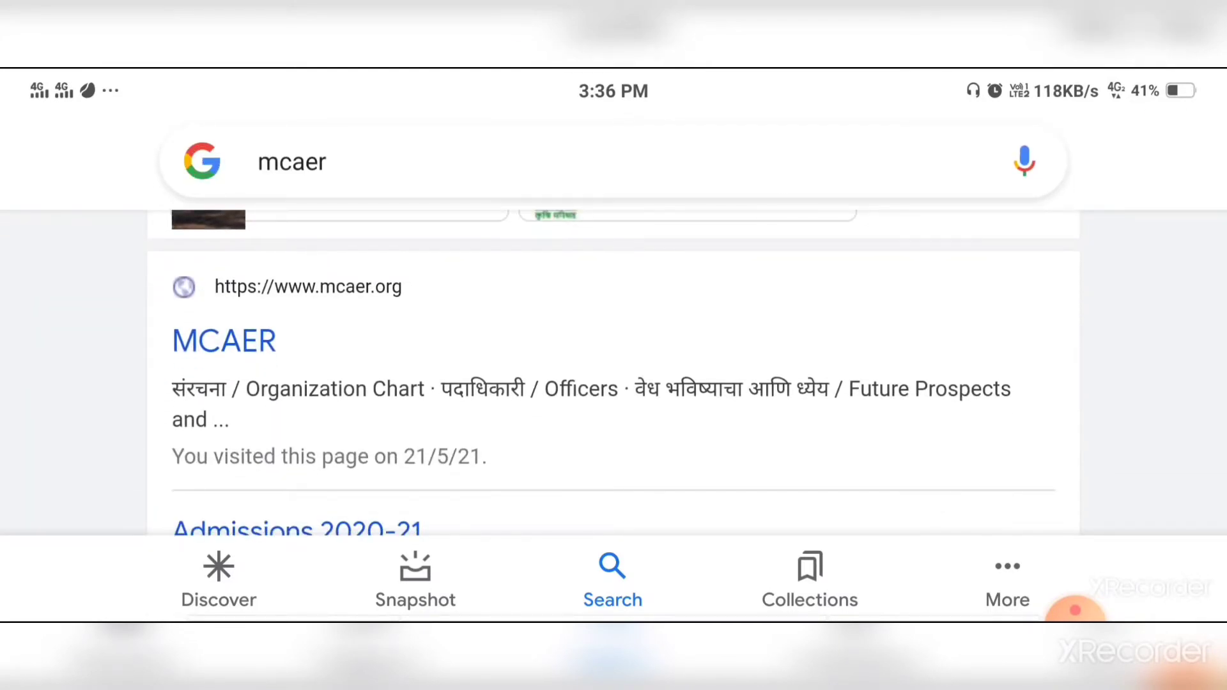
# Open the official mcaer.org site from the results and browse its homepage section buttons.
pyautogui.click(224, 341)
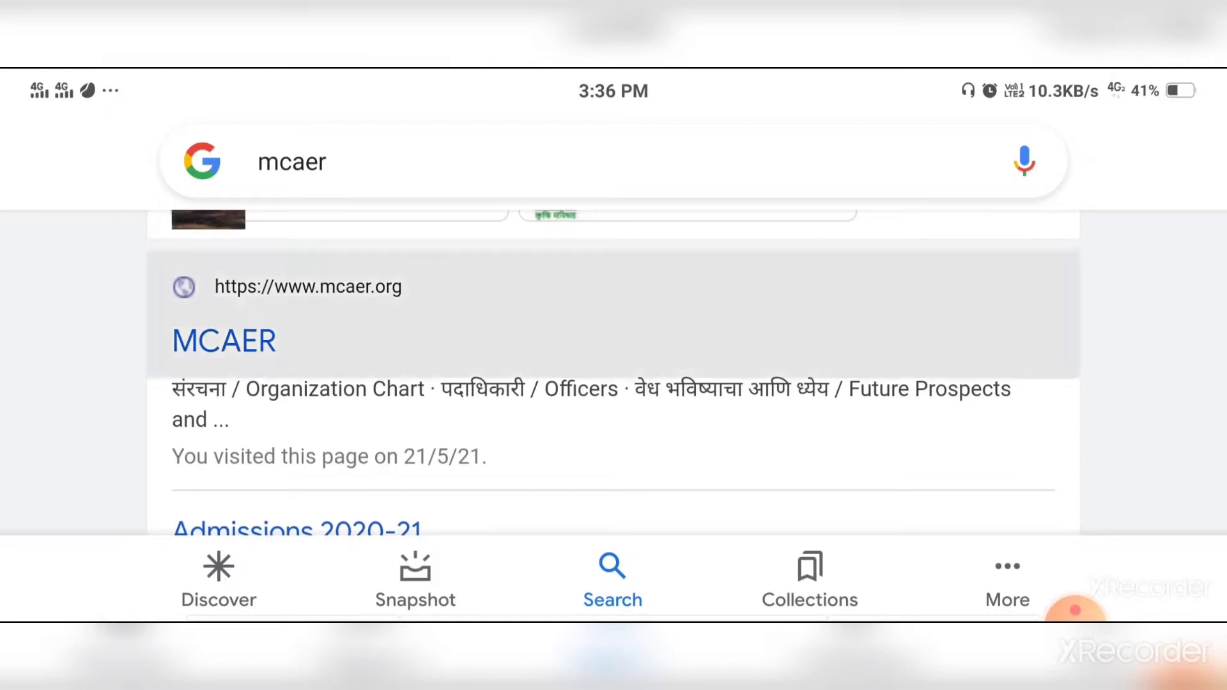
pyautogui.scroll(-8, 614, 409)
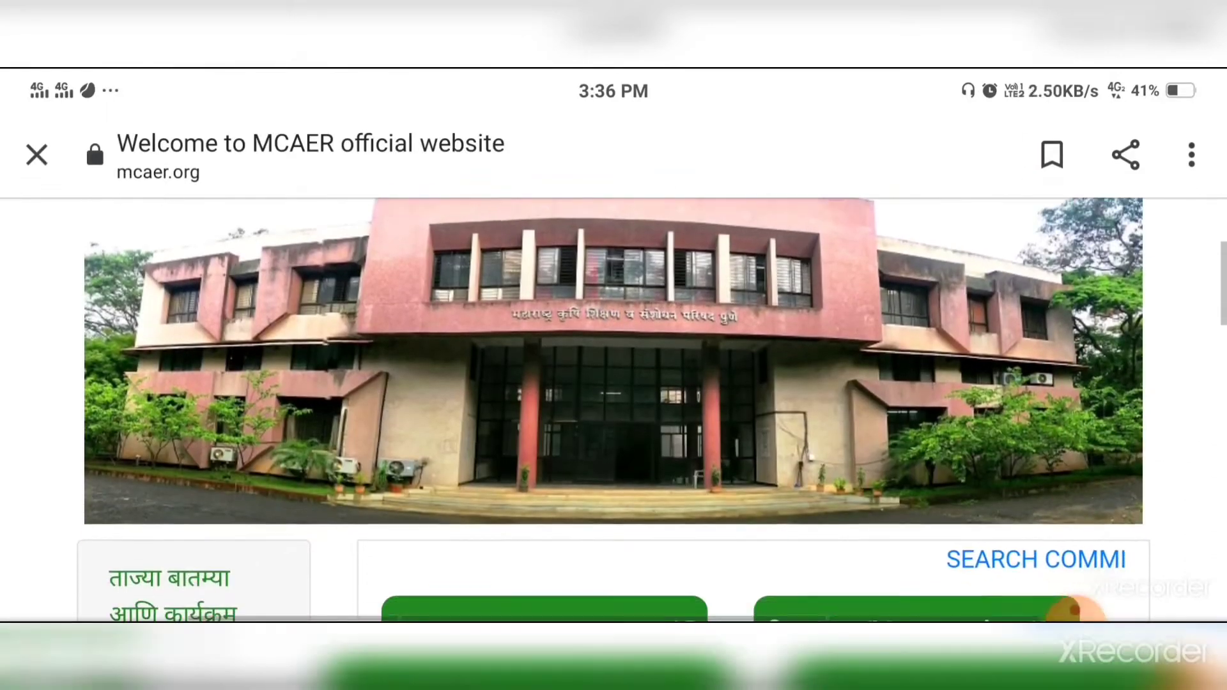
pyautogui.scroll(10, 614, 410)
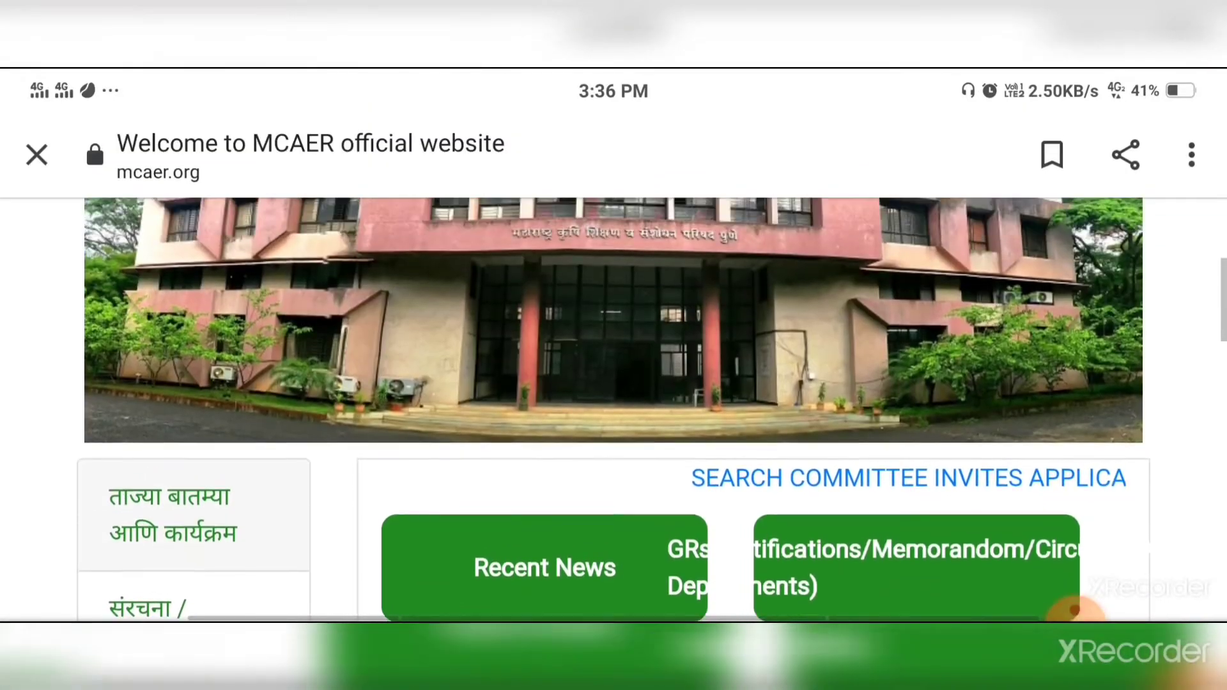
pyautogui.scroll(-10, 614, 409)
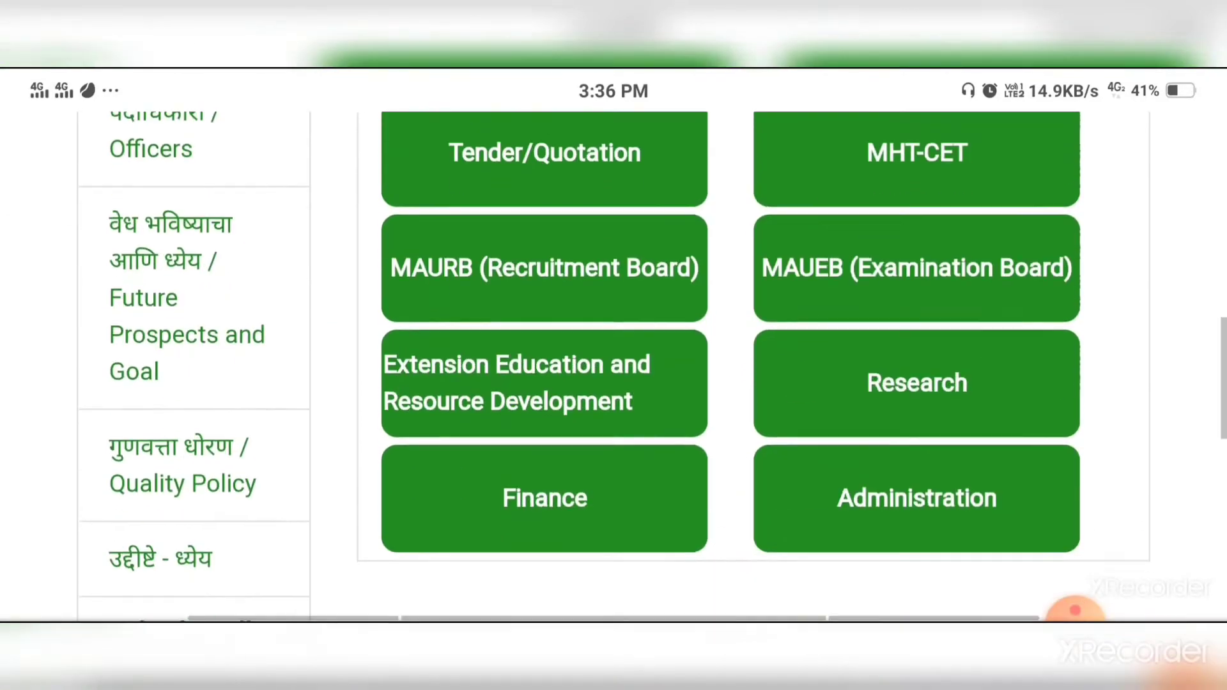
pyautogui.scroll(1, 614, 410)
pyautogui.scroll(1, 614, 409)
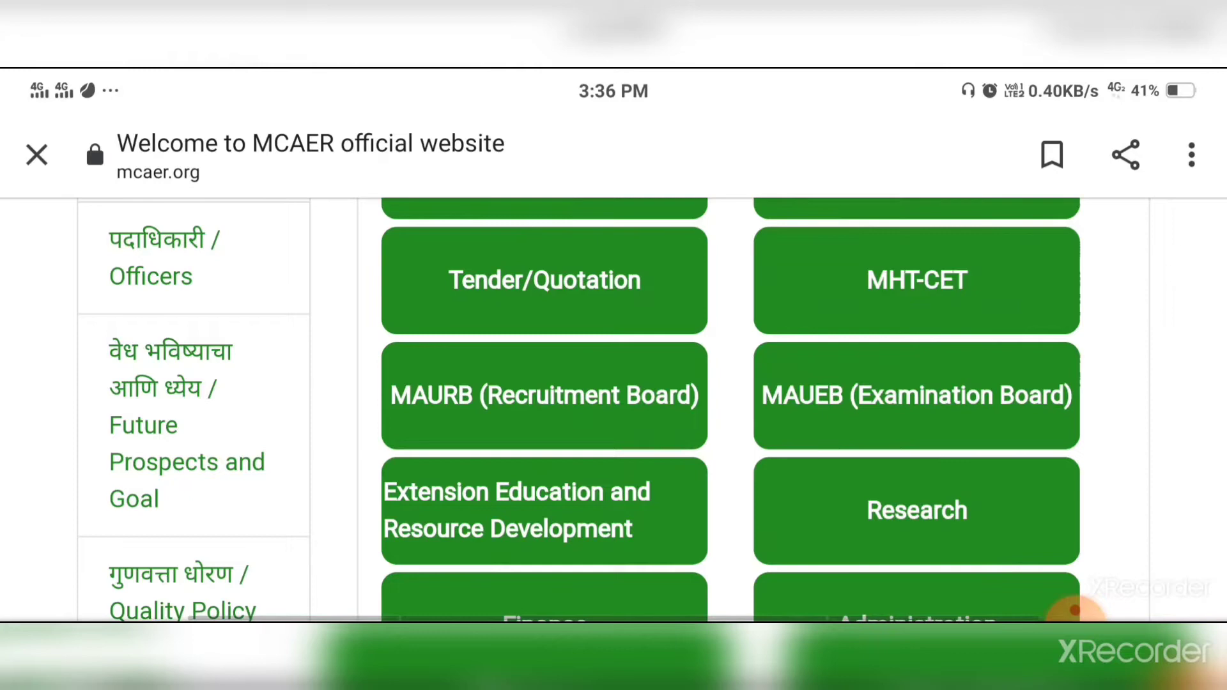
pyautogui.click(916, 396)
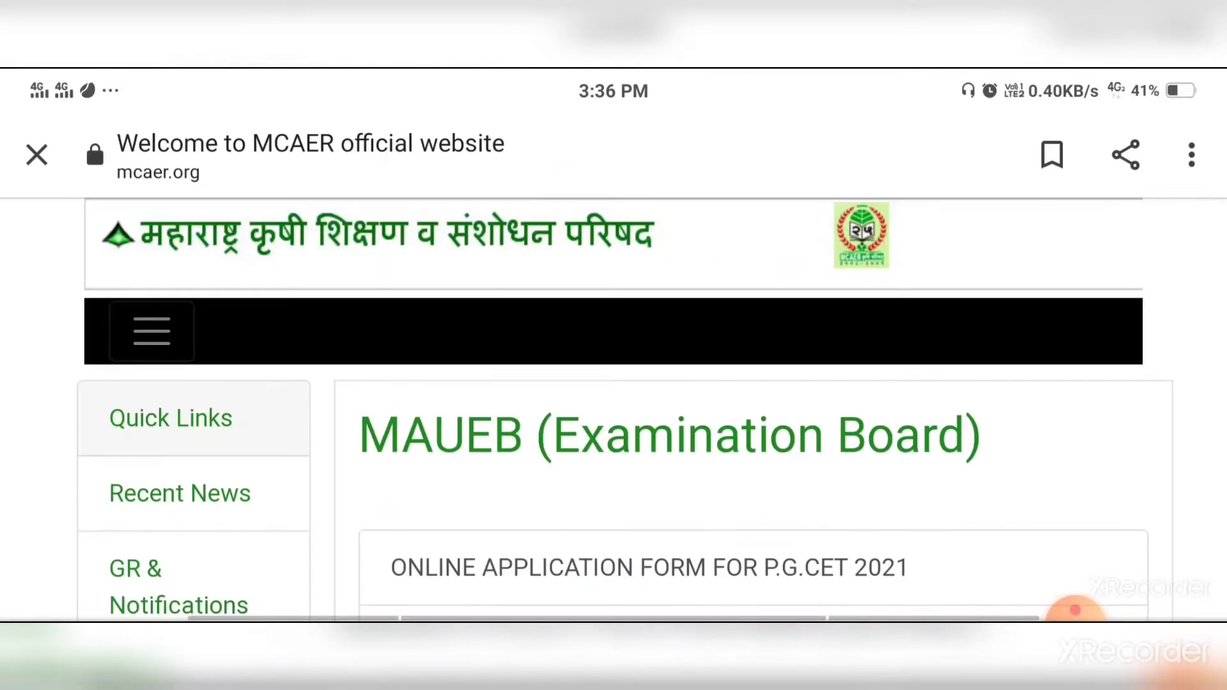
pyautogui.scroll(-2, 614, 410)
pyautogui.scroll(3, 613, 409)
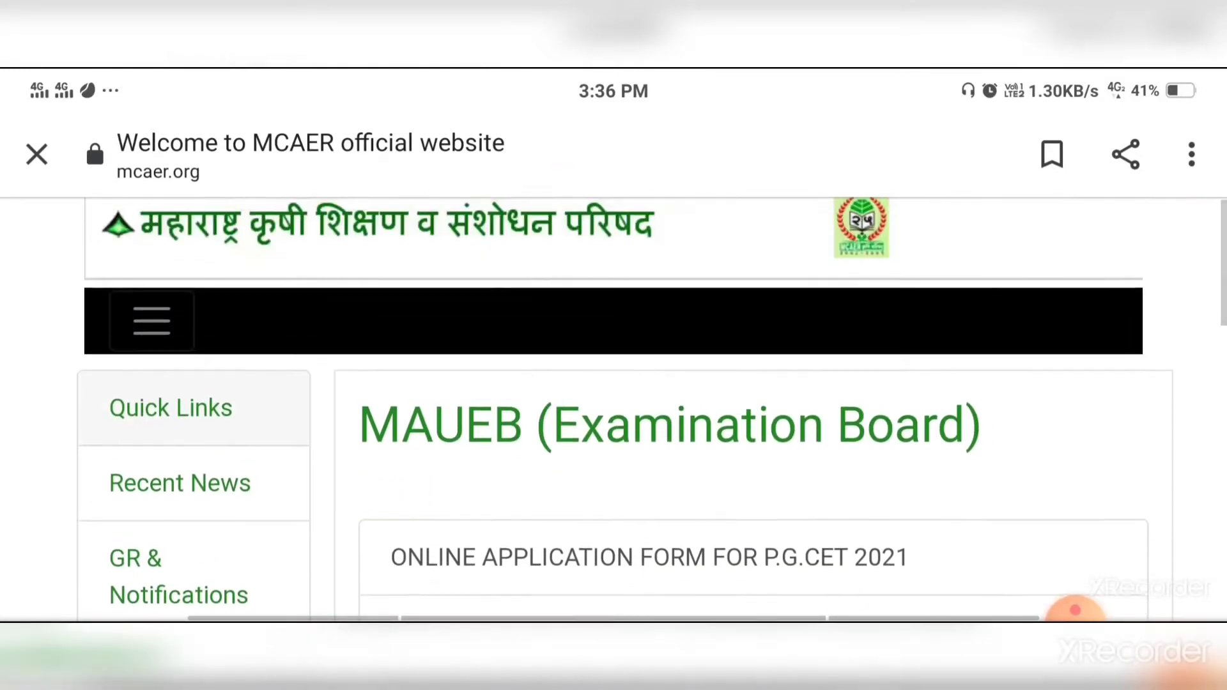
pyautogui.scroll(-4, 613, 410)
pyautogui.scroll(-1, 613, 384)
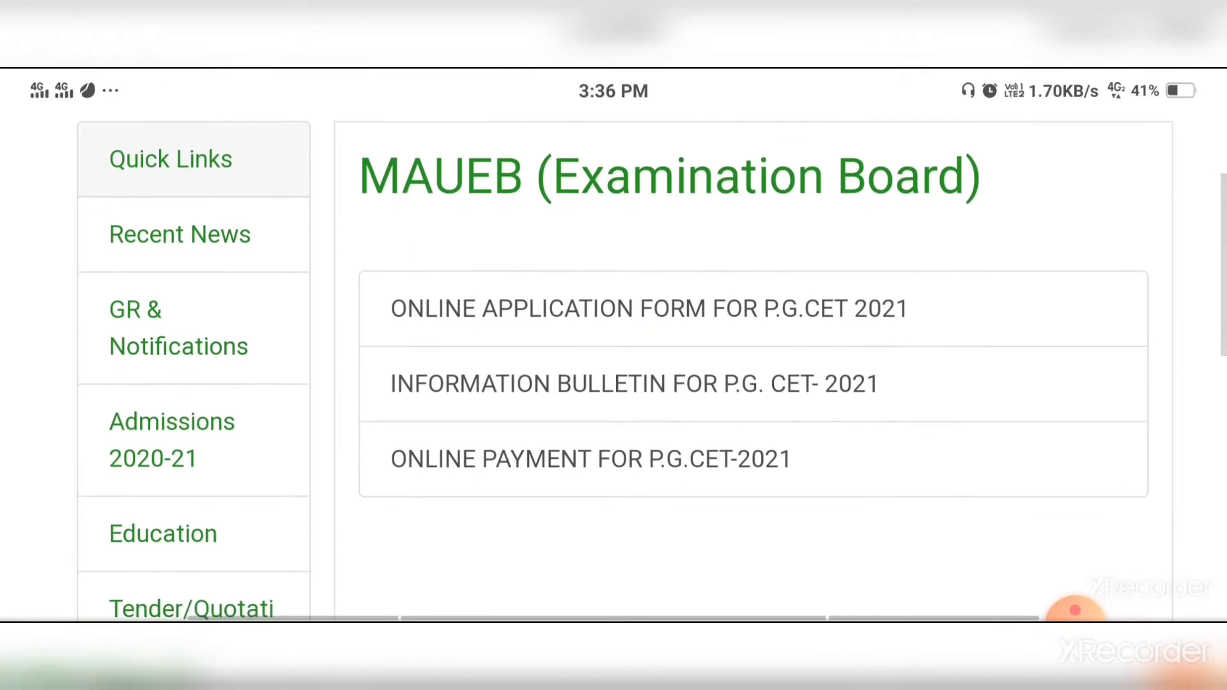
pyautogui.scroll(-1, 639, 383)
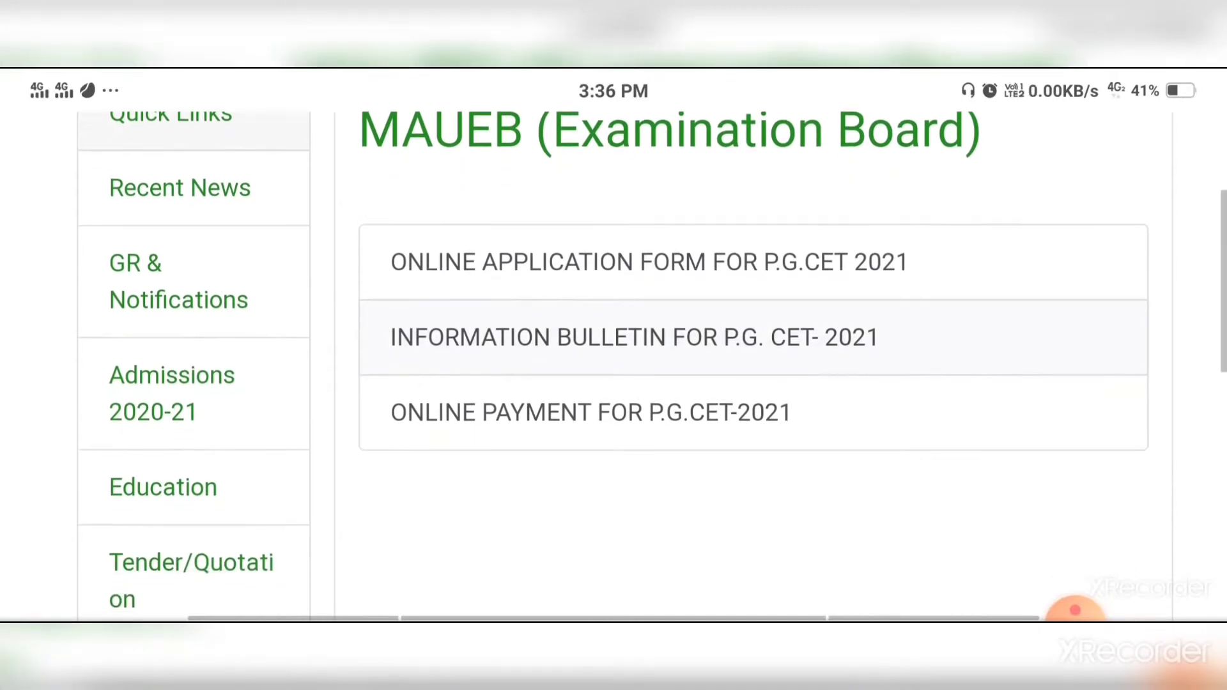
pyautogui.scroll(1, 640, 383)
pyautogui.scroll(1, 640, 384)
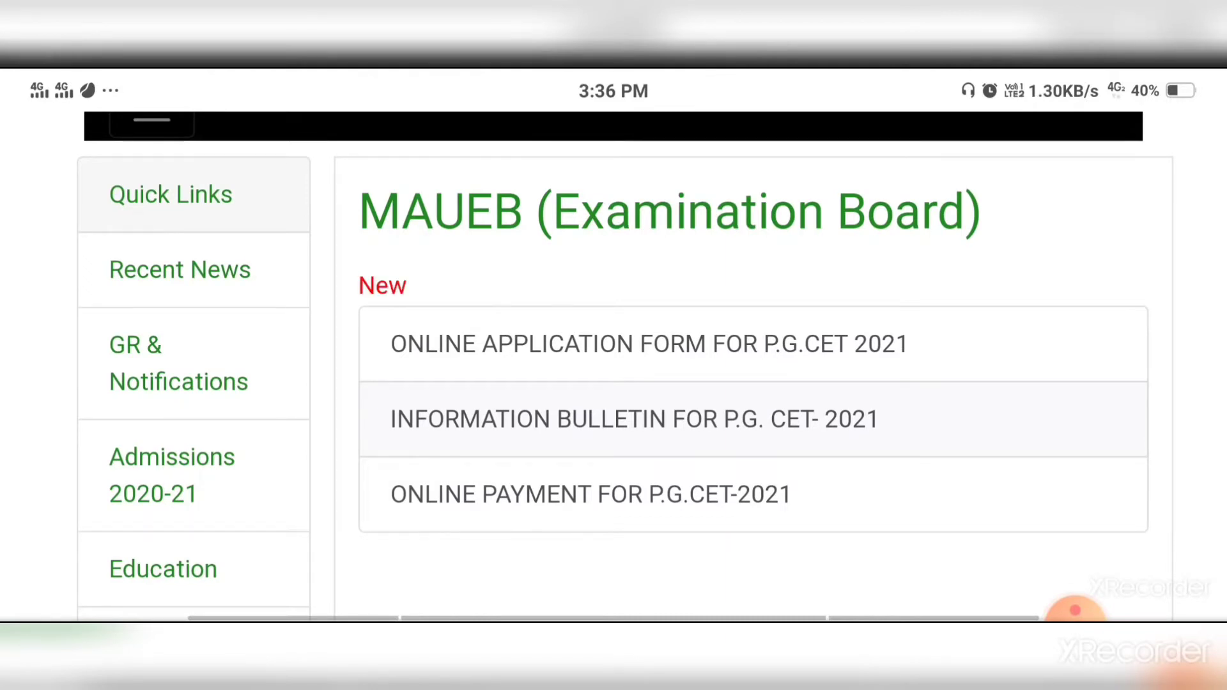
pyautogui.scroll(-1, 614, 364)
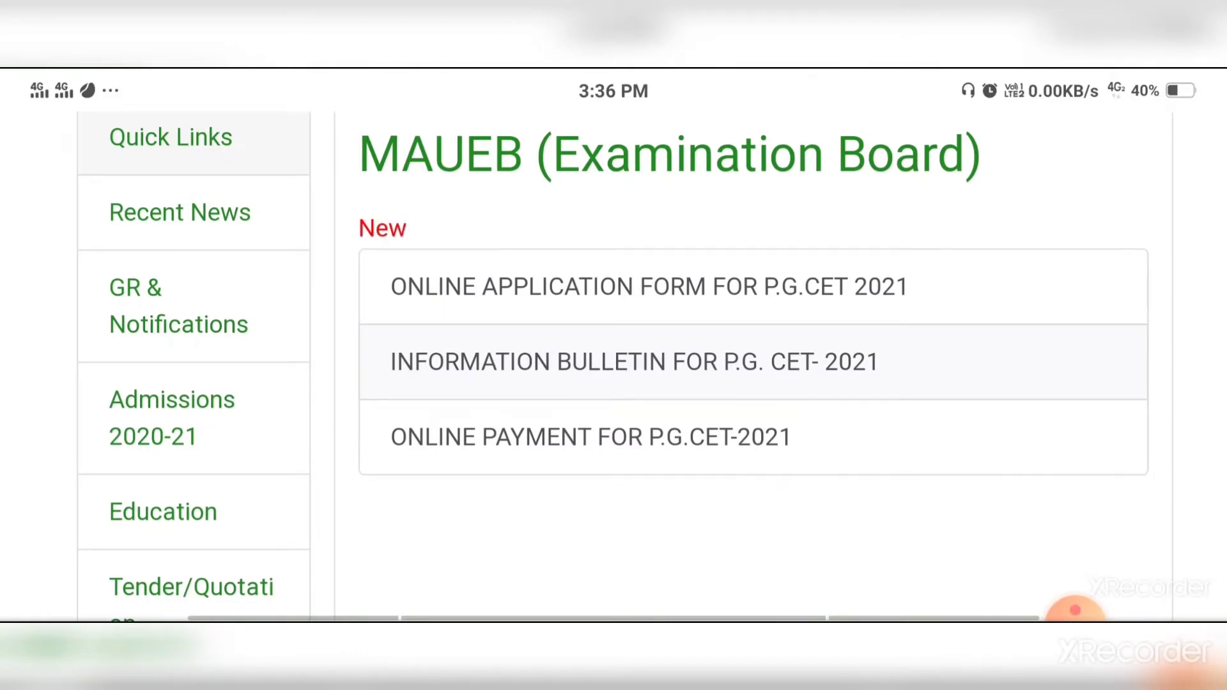
pyautogui.scroll(1, 613, 364)
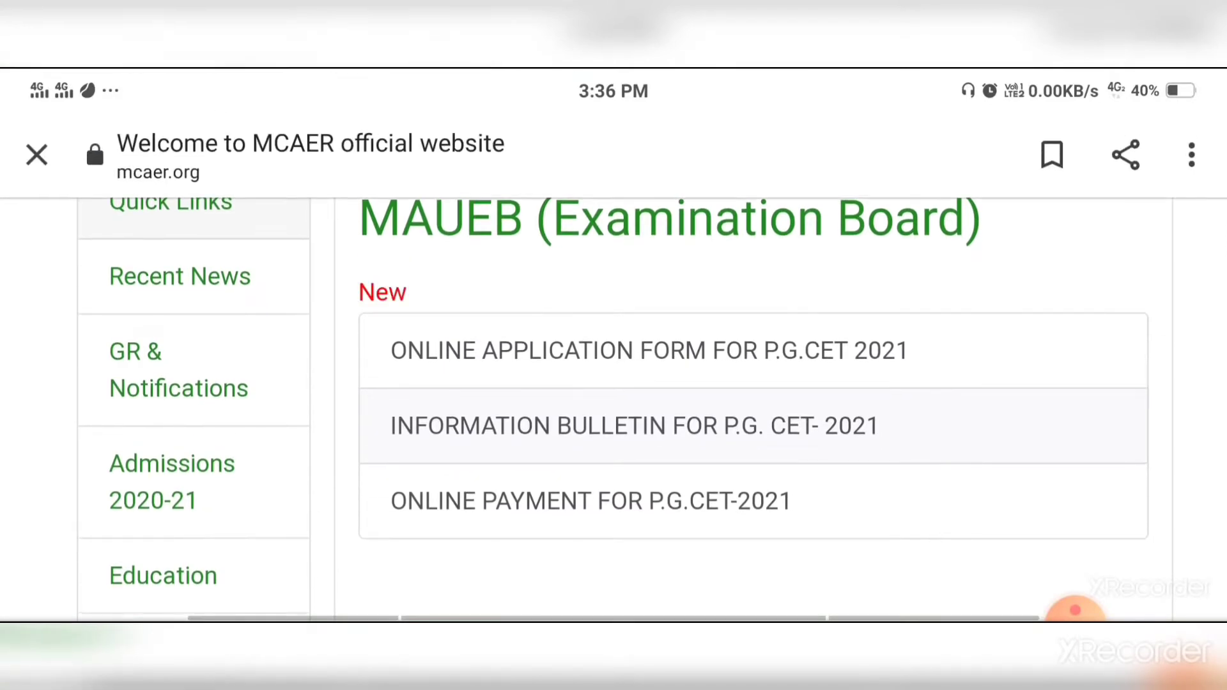
pyautogui.scroll(1, 614, 409)
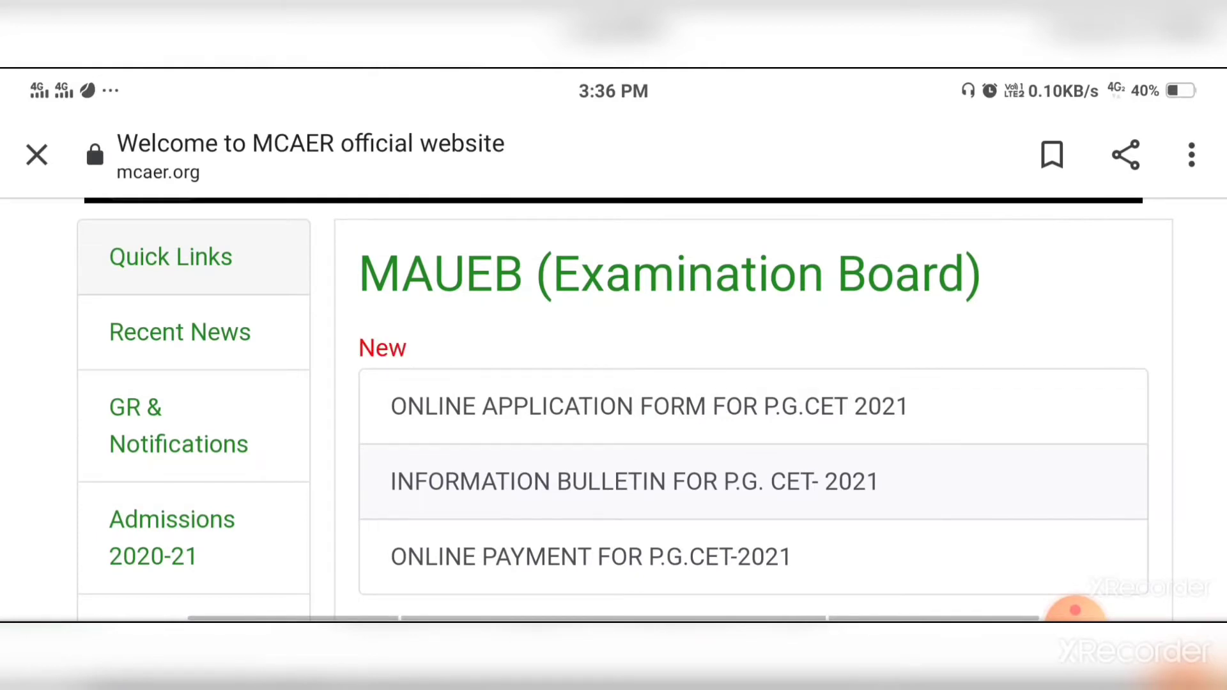
# Open the P.G. CET 2021 online application portal and return to its header and login box.
pyautogui.click(649, 407)
pyautogui.scroll(-1, 614, 409)
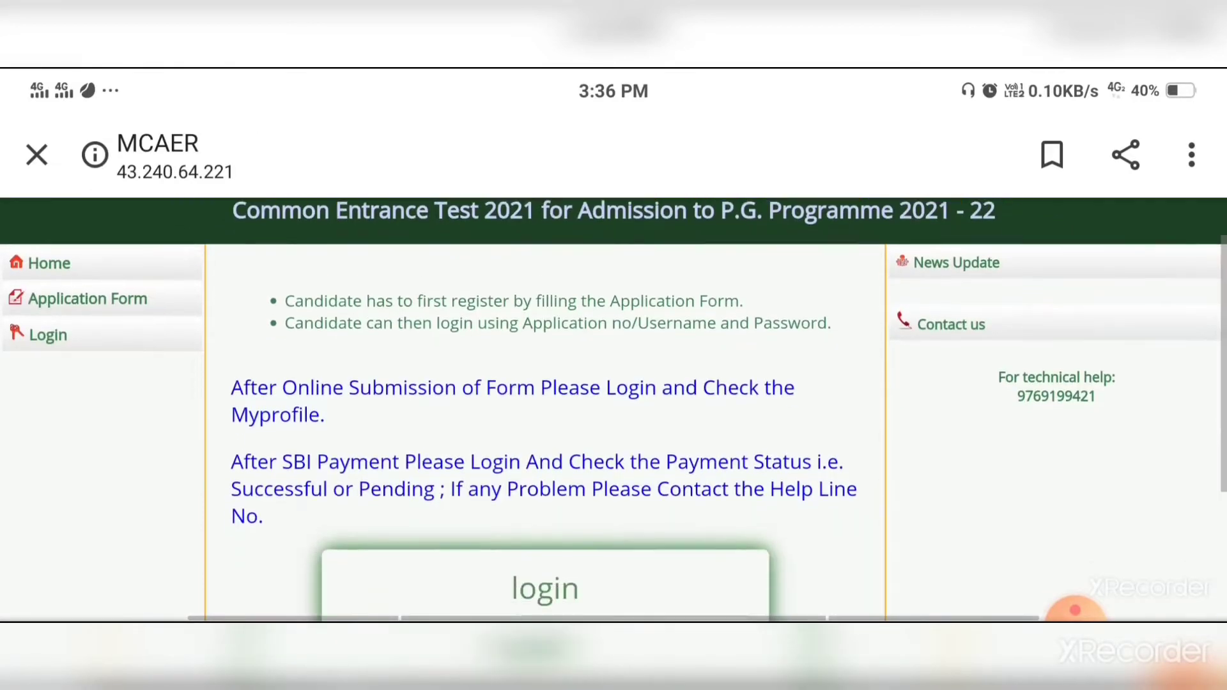
pyautogui.scroll(-2, 614, 410)
pyautogui.scroll(-1, 613, 409)
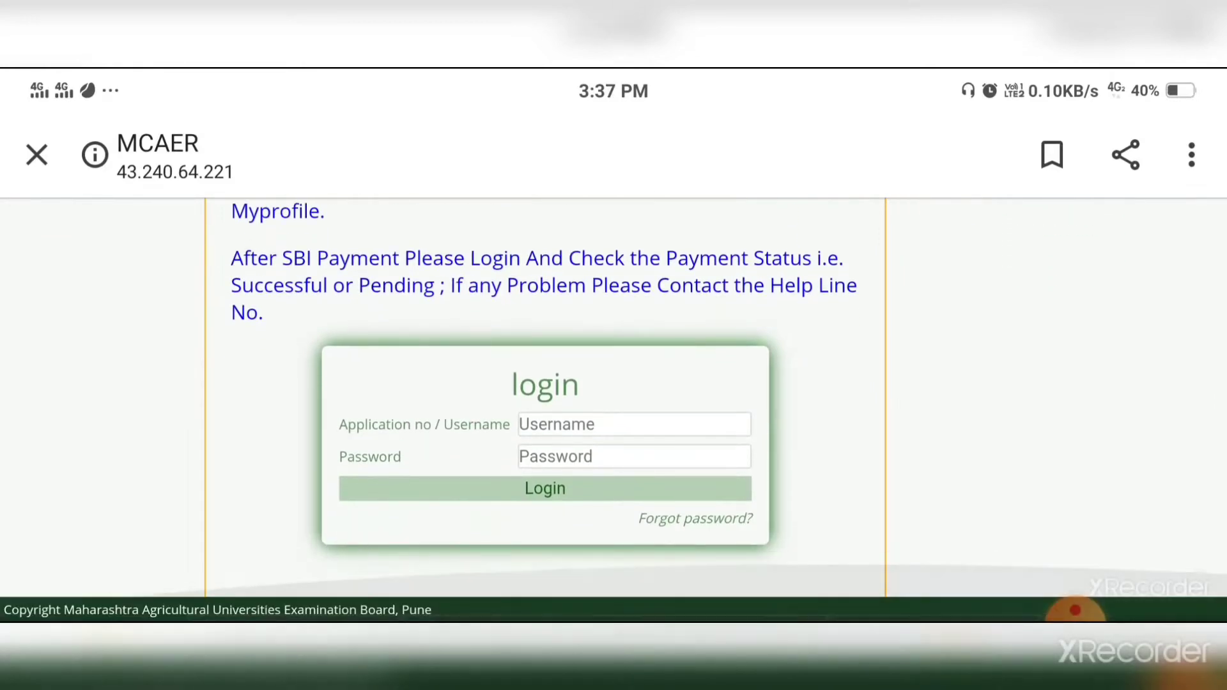
pyautogui.scroll(2, 613, 396)
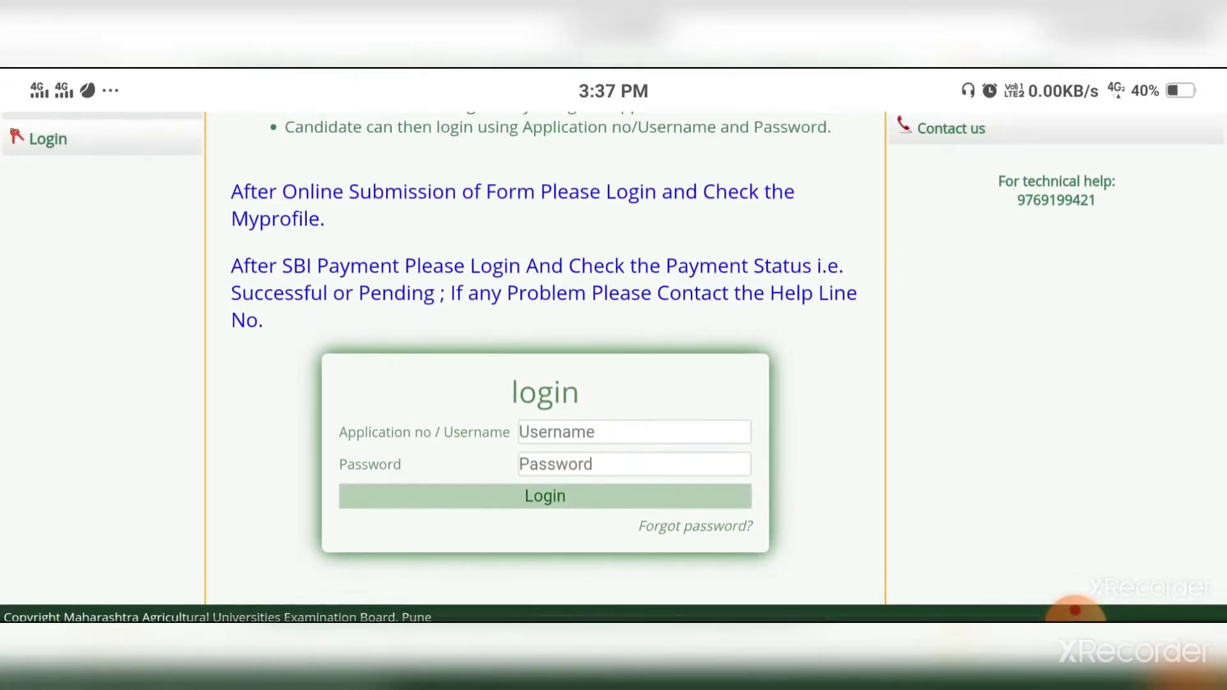
pyautogui.scroll(-1, 549, 447)
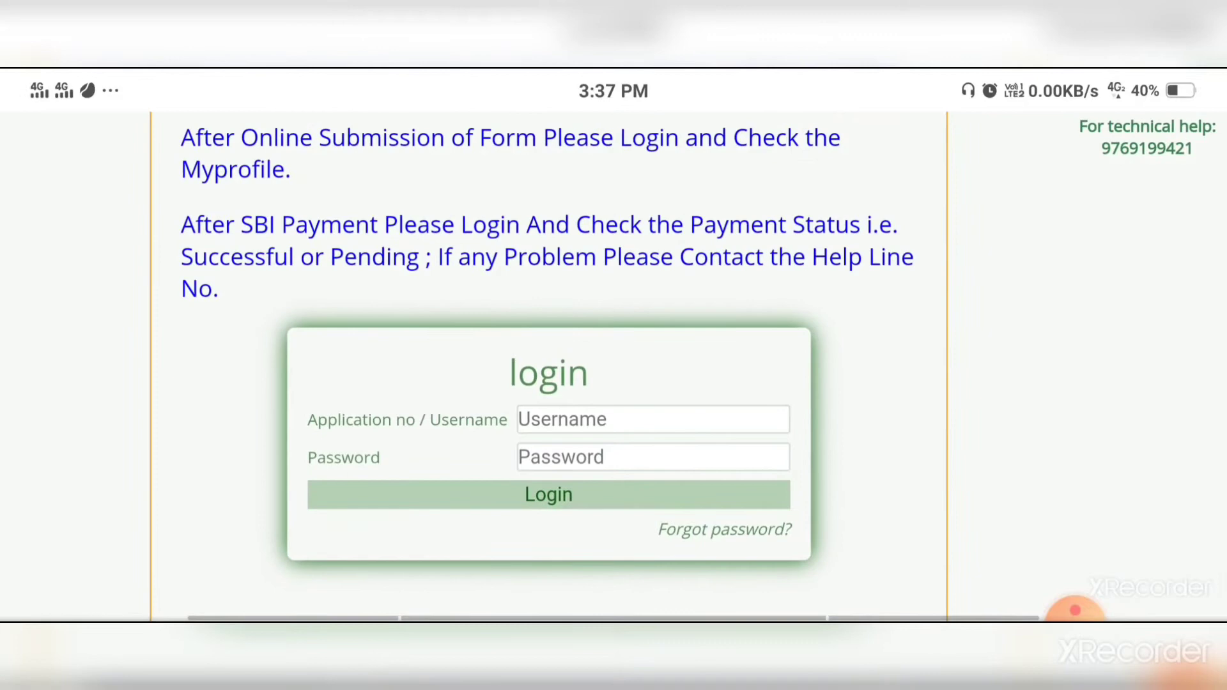
pyautogui.scroll(1, 550, 448)
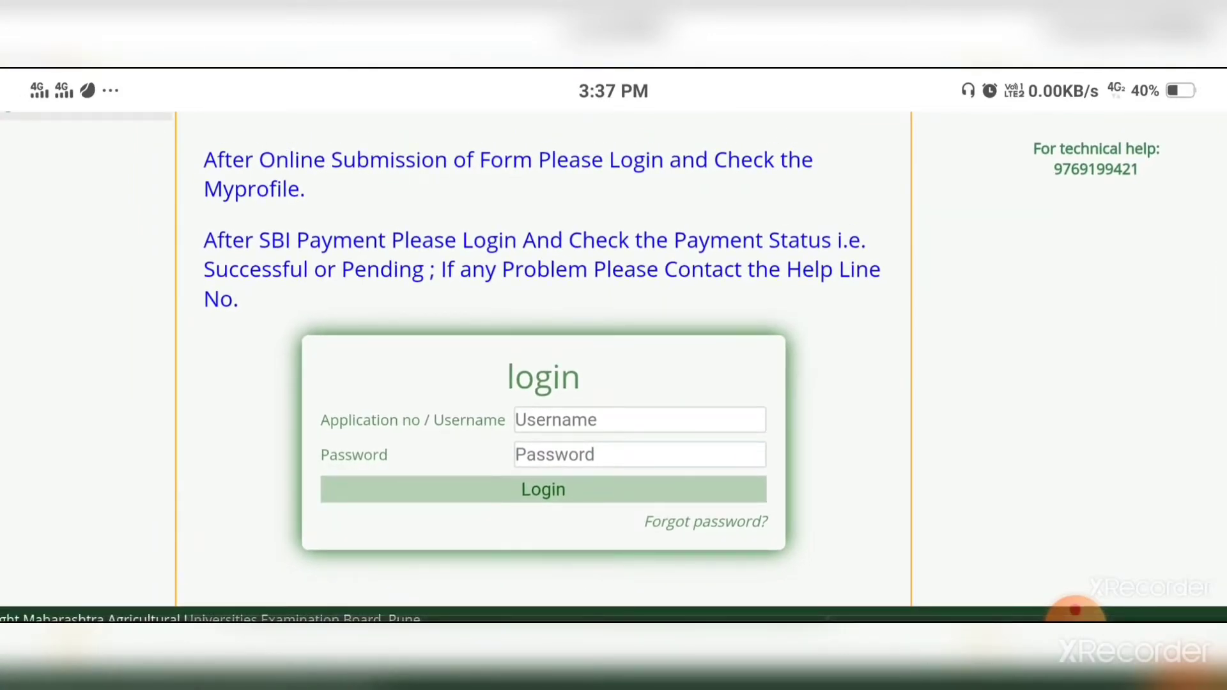
pyautogui.scroll(2, 549, 447)
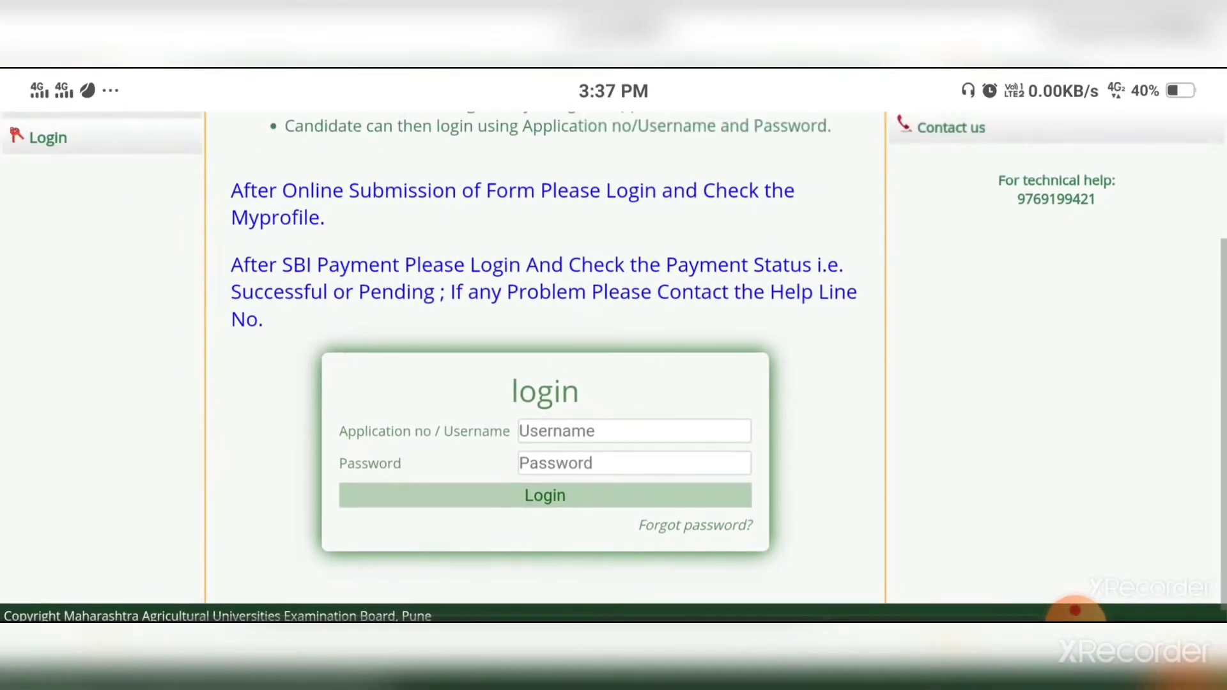
pyautogui.scroll(3, 614, 397)
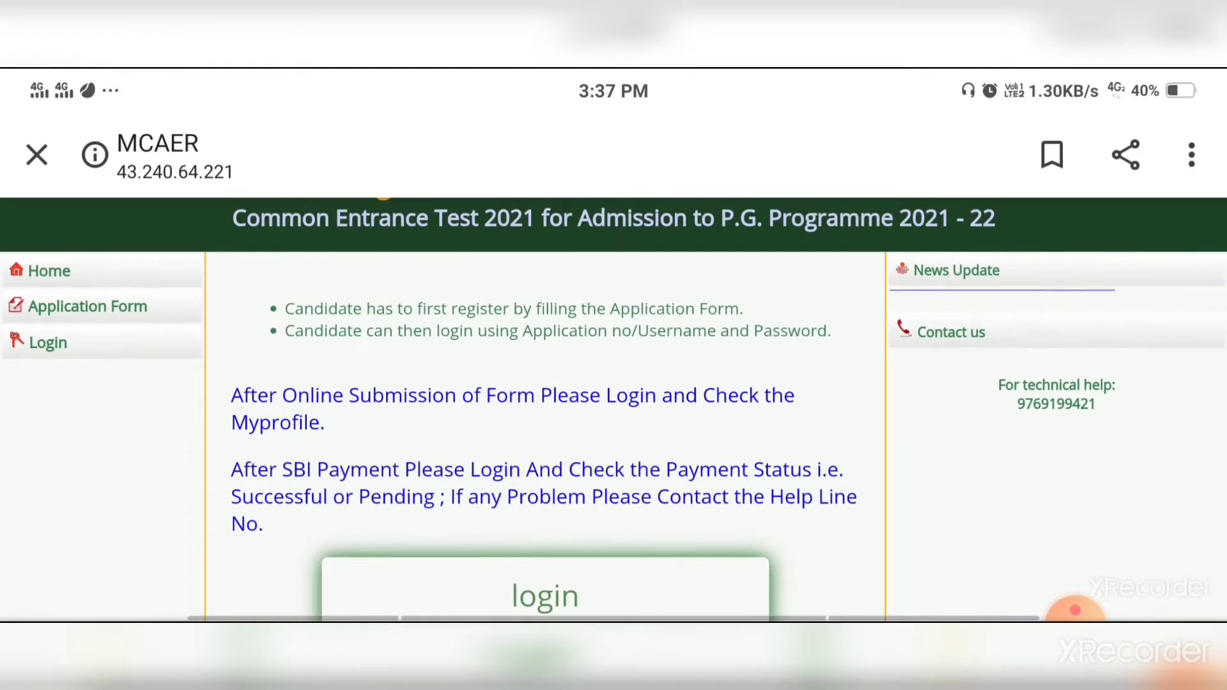
pyautogui.scroll(1, 614, 409)
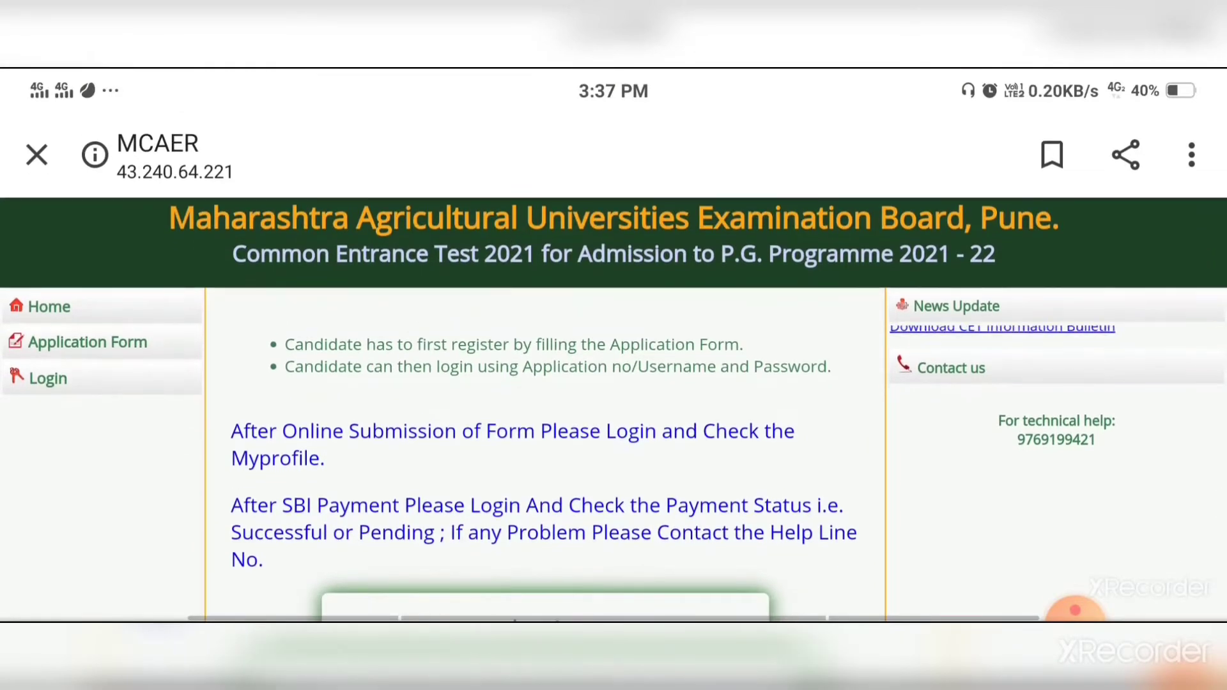
# Open the PG CET 2021 application form and scroll through its upper applicant fields.
pyautogui.click(130, 343)
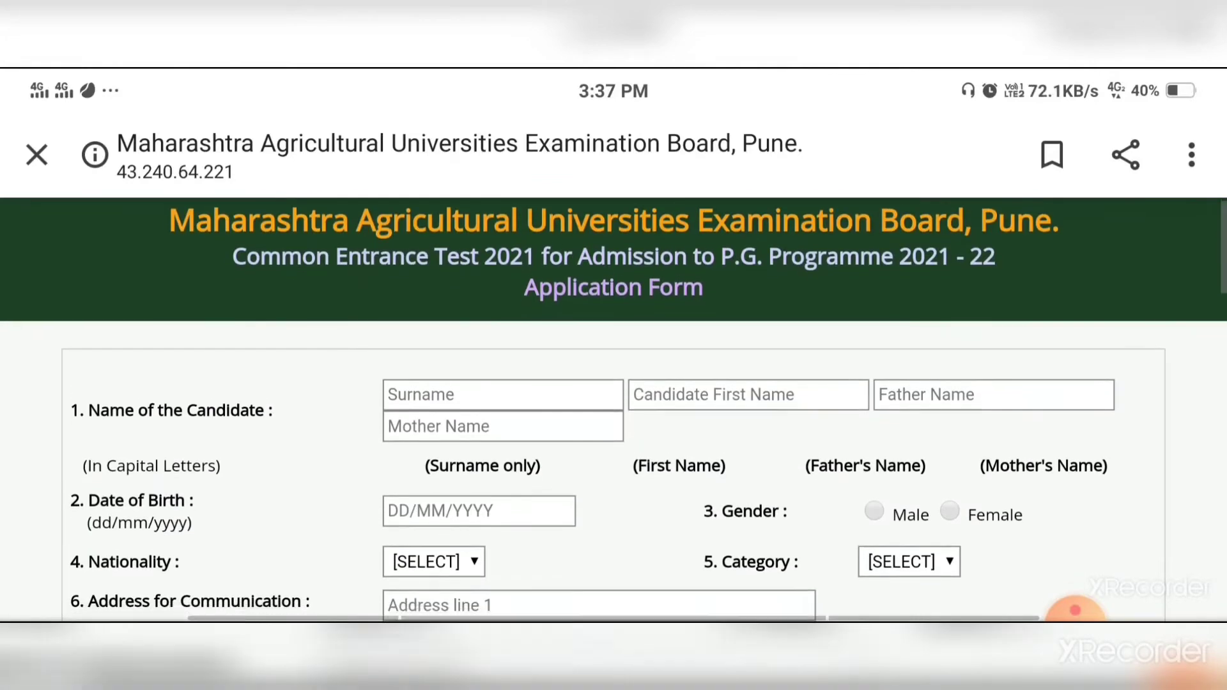
pyautogui.scroll(-2, 614, 409)
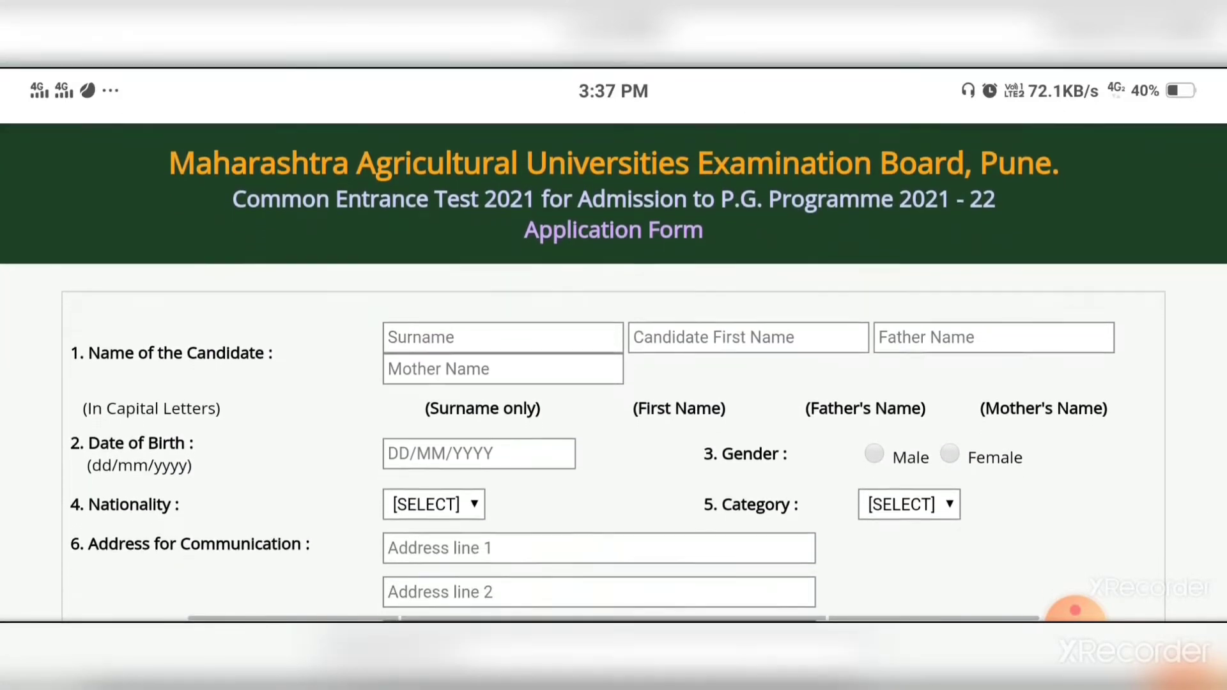
pyautogui.scroll(-2, 614, 410)
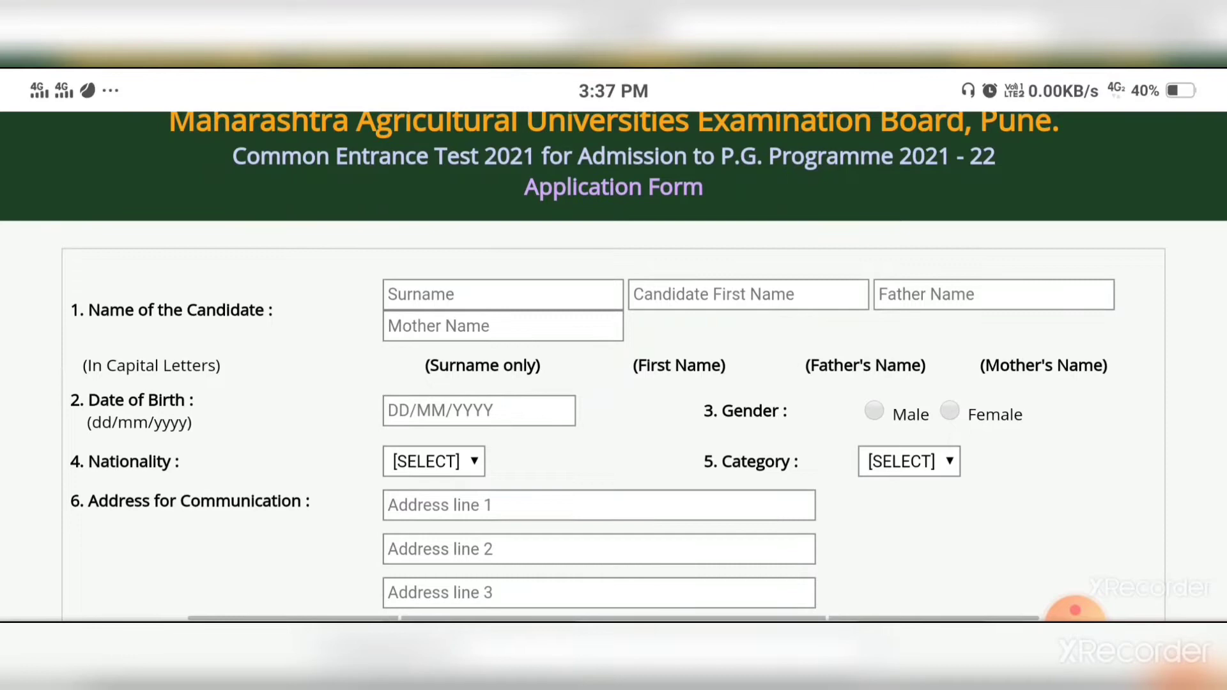
pyautogui.scroll(-2, 614, 409)
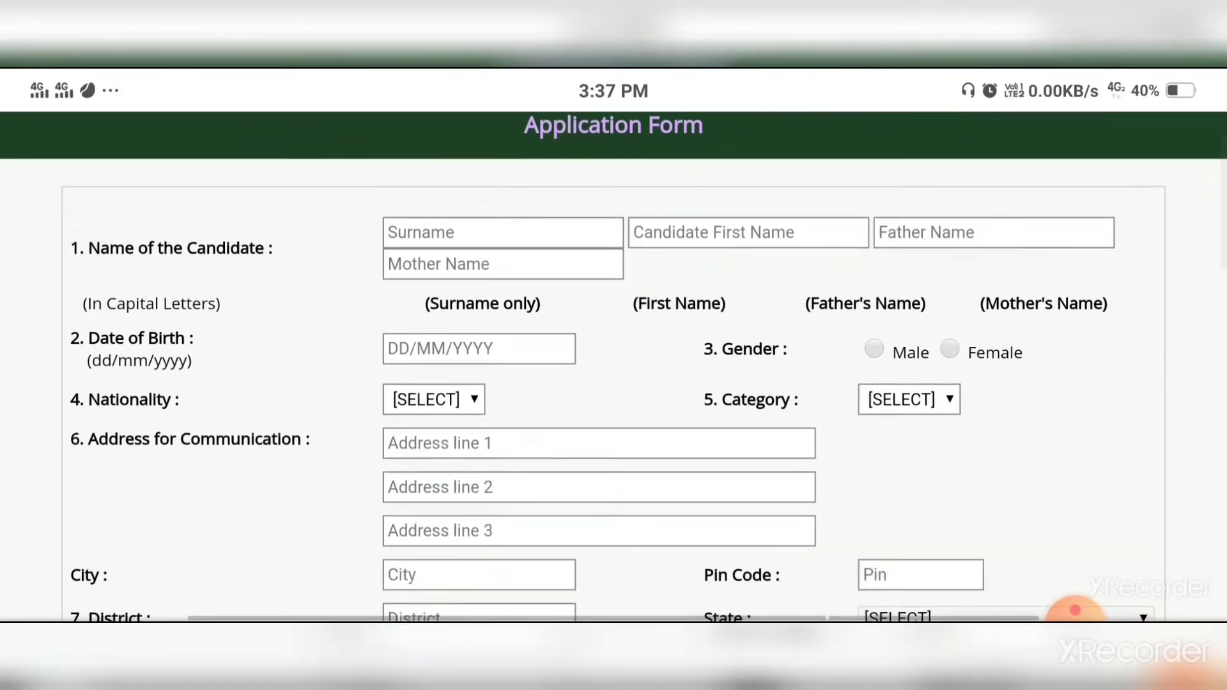
pyautogui.scroll(-2, 614, 410)
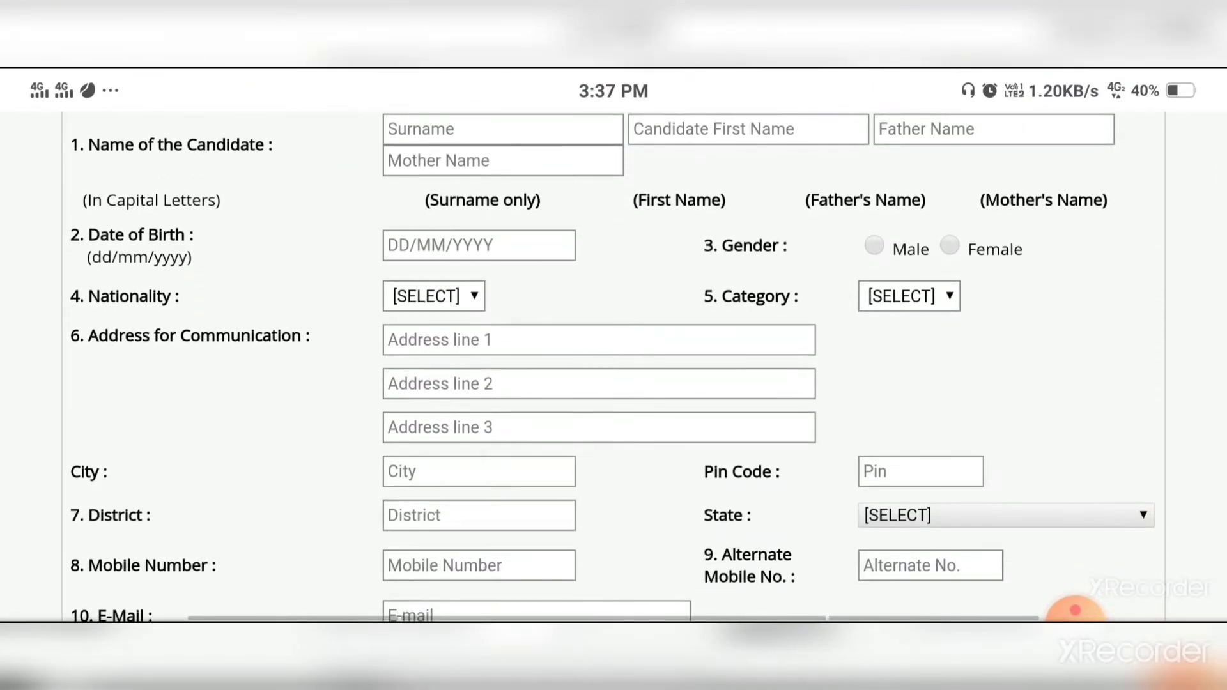
pyautogui.scroll(-2, 614, 410)
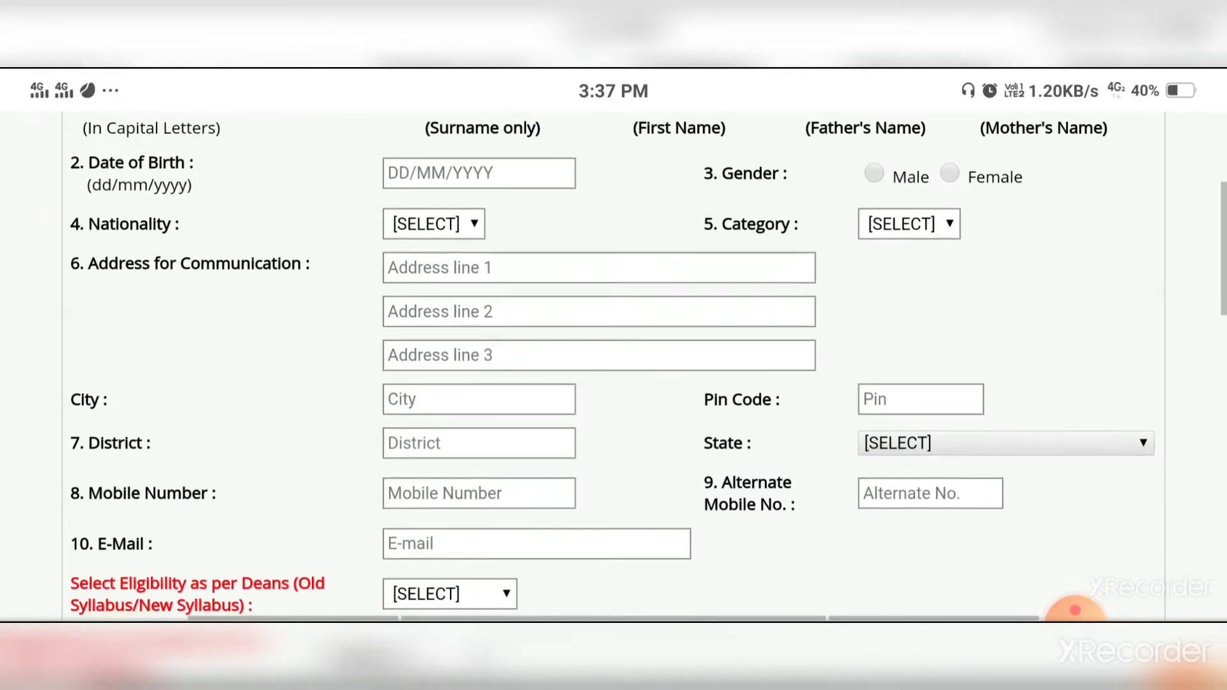
pyautogui.scroll(-2, 613, 410)
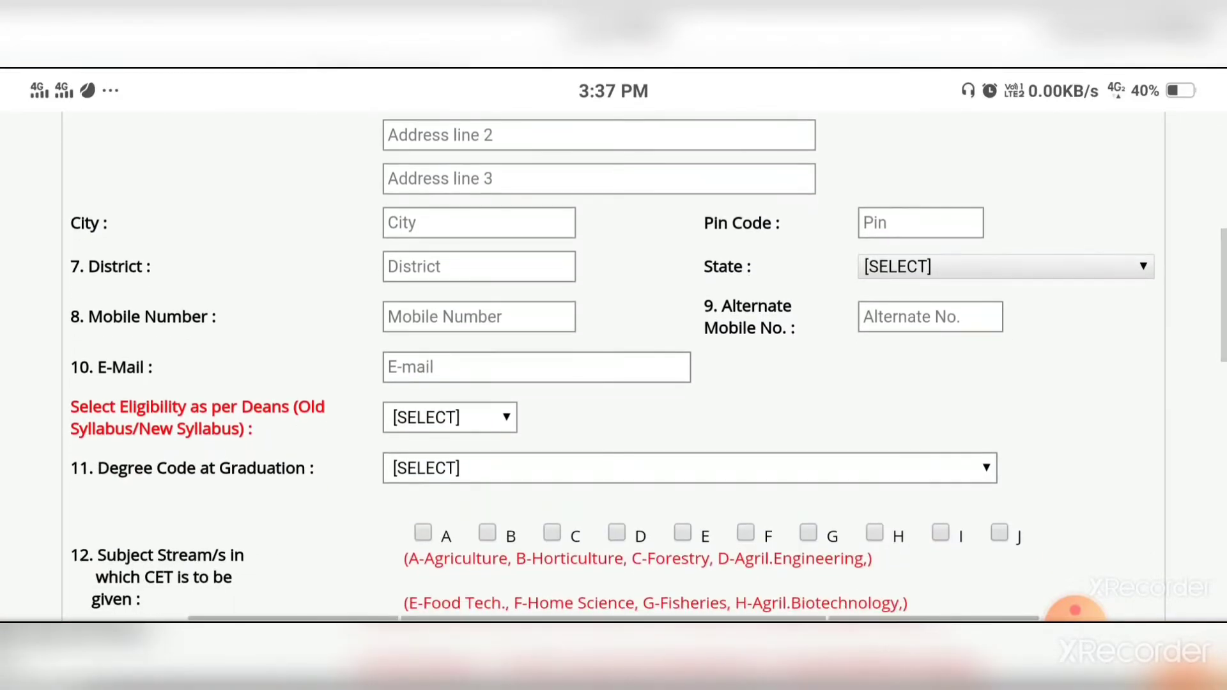
pyautogui.scroll(-2, 613, 384)
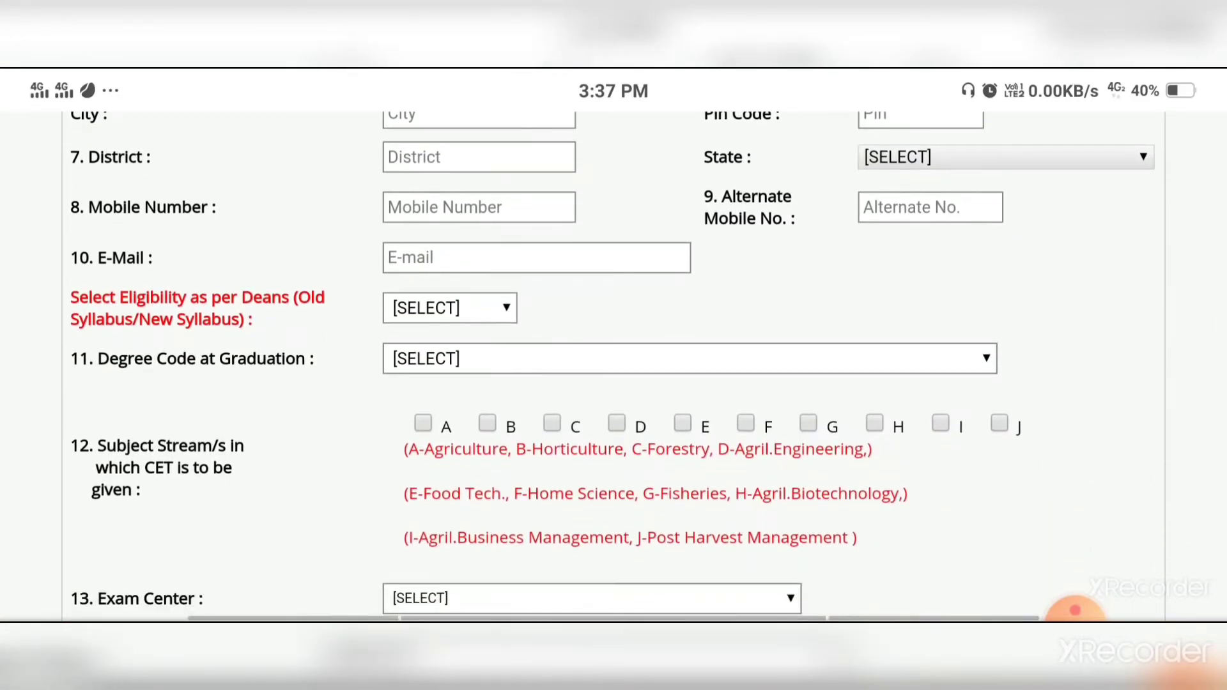
pyautogui.scroll(-1, 615, 384)
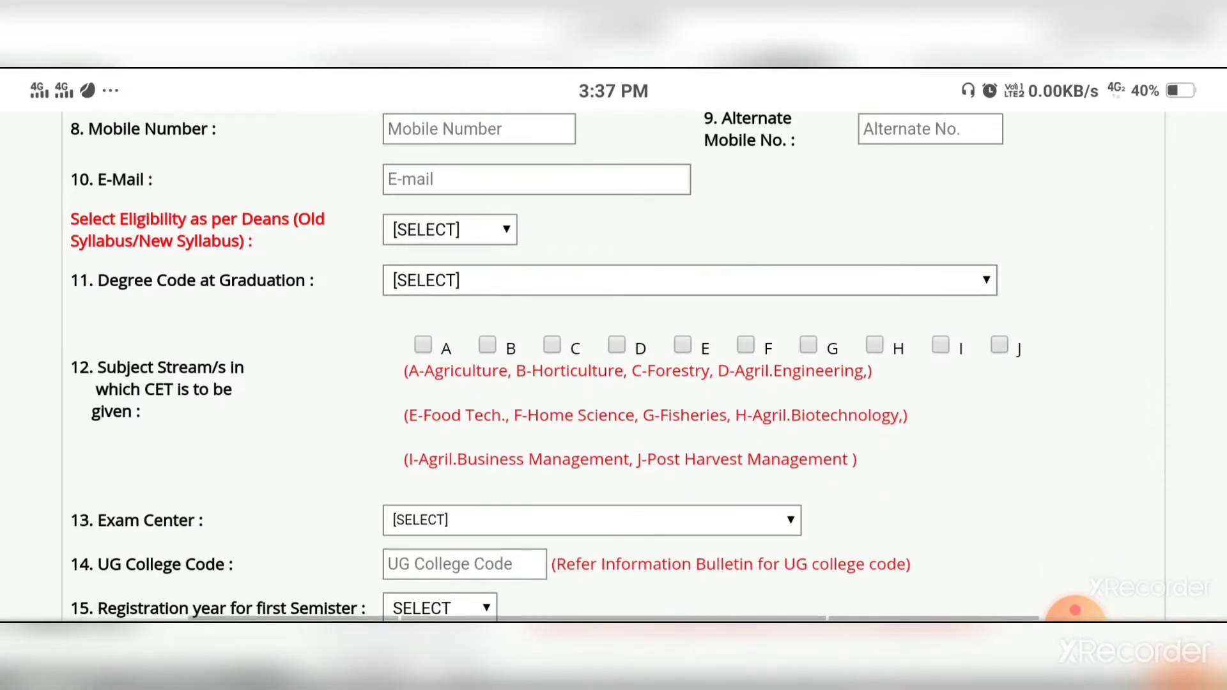
pyautogui.scroll(-1, 614, 384)
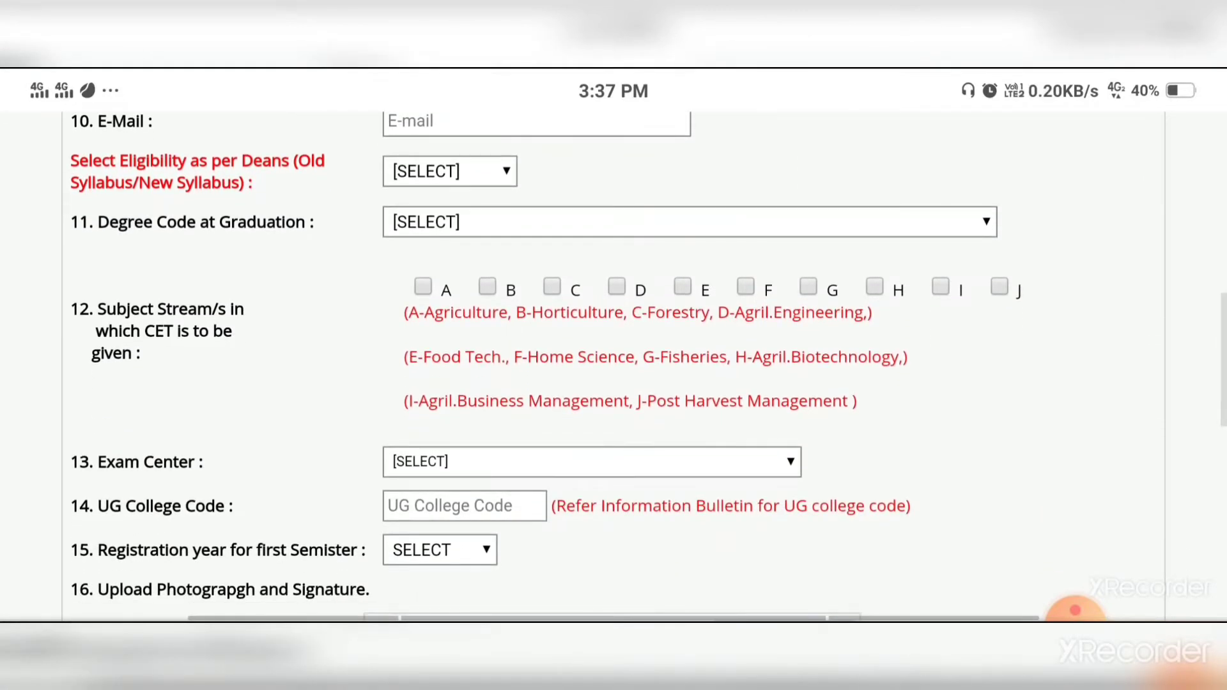
pyautogui.scroll(-2, 614, 384)
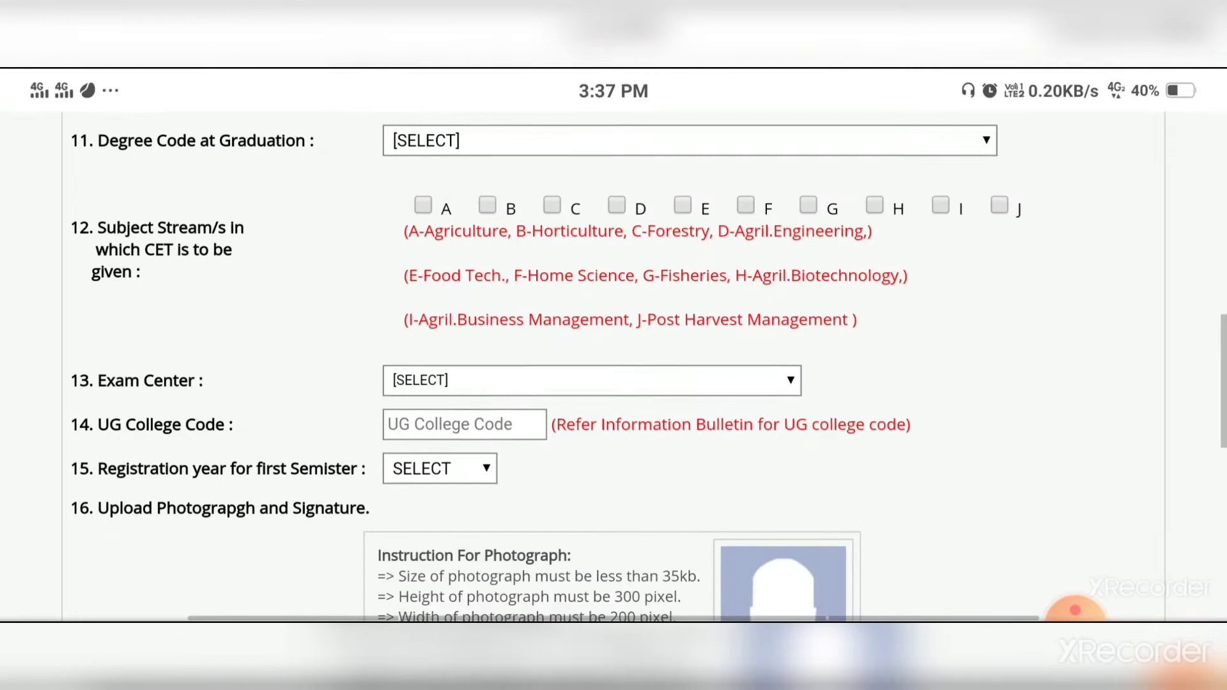
pyautogui.scroll(-1, 614, 384)
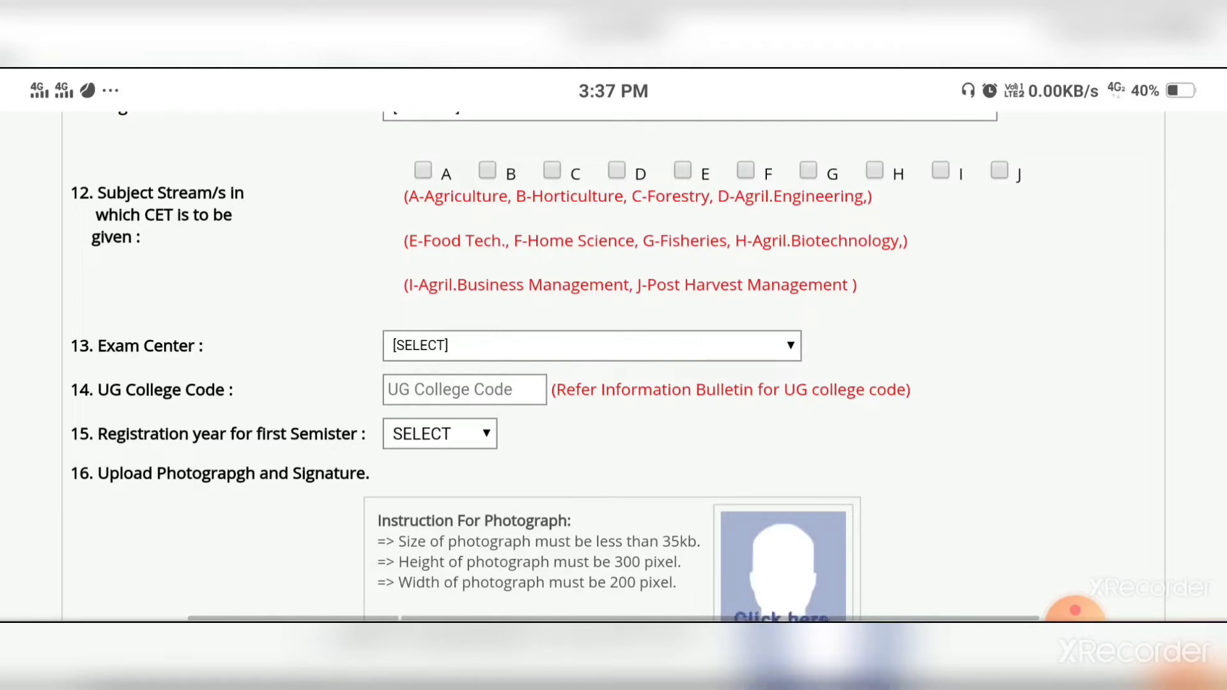
# View the Exam Center choices without picking one, then continue down to 'Choose your password'.
pyautogui.scroll(-2, 615, 384)
pyautogui.scroll(-2, 614, 384)
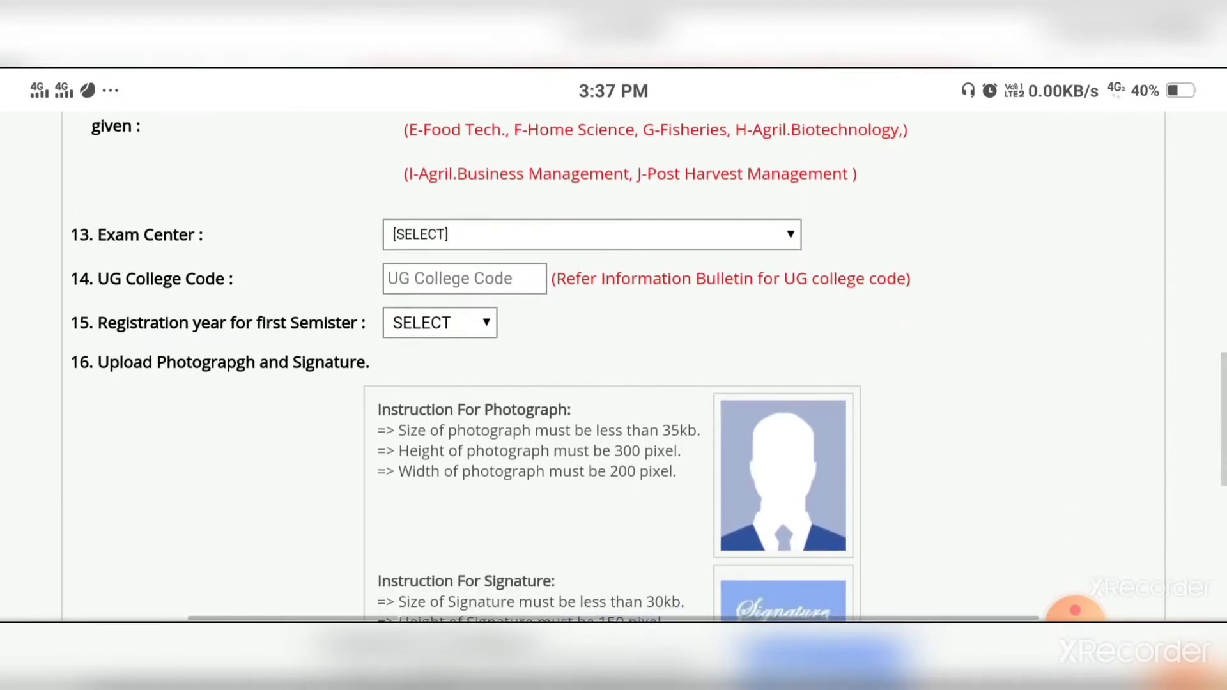
pyautogui.scroll(-2, 614, 367)
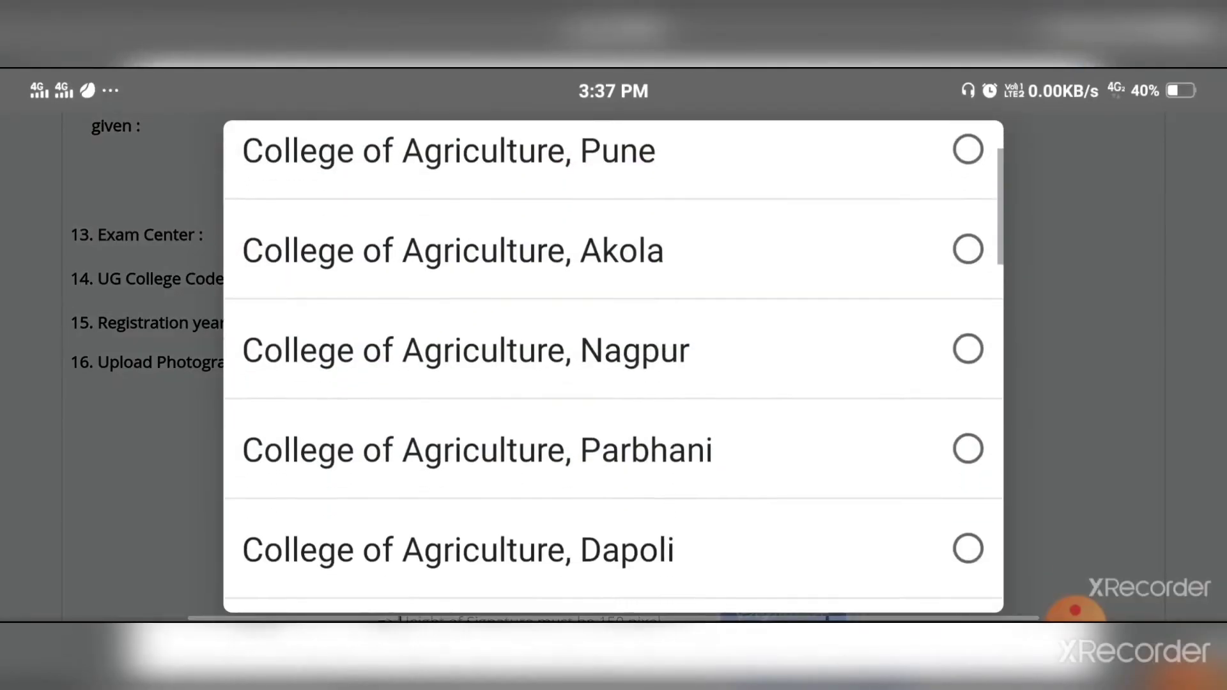
pyautogui.scroll(-3, 614, 366)
pyautogui.scroll(-5, 614, 367)
pyautogui.scroll(-5, 615, 367)
pyautogui.scroll(10, 614, 367)
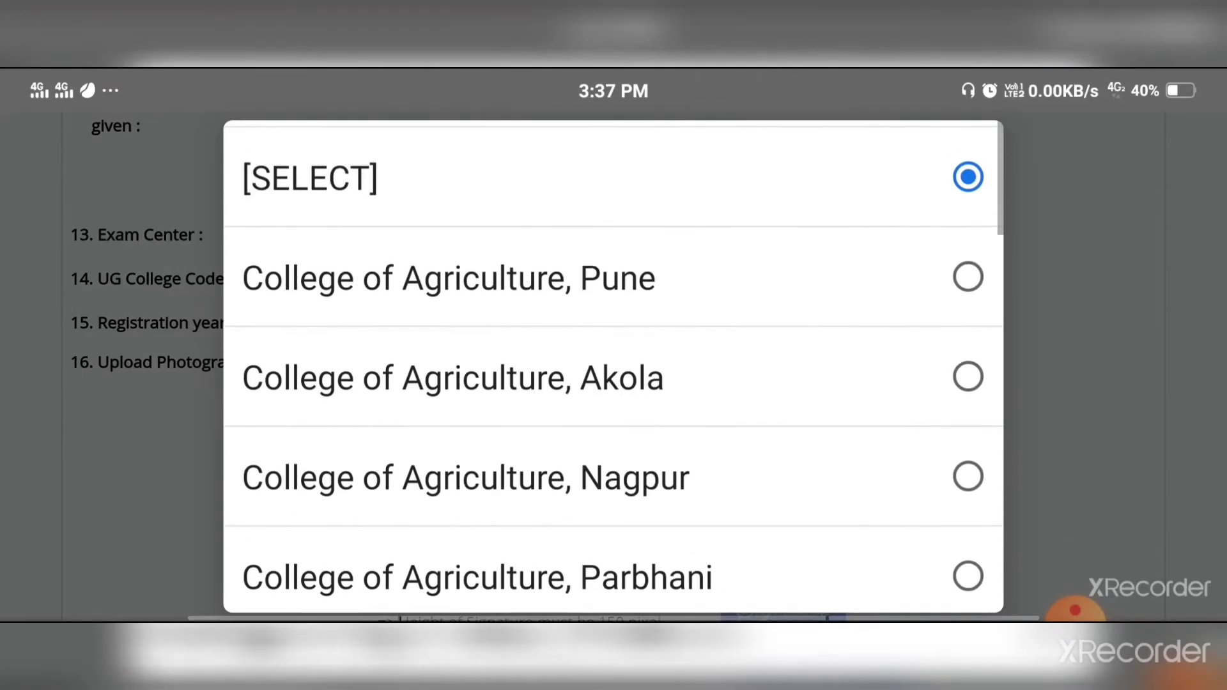
pyautogui.press('Escape')
pyautogui.scroll(-1, 614, 384)
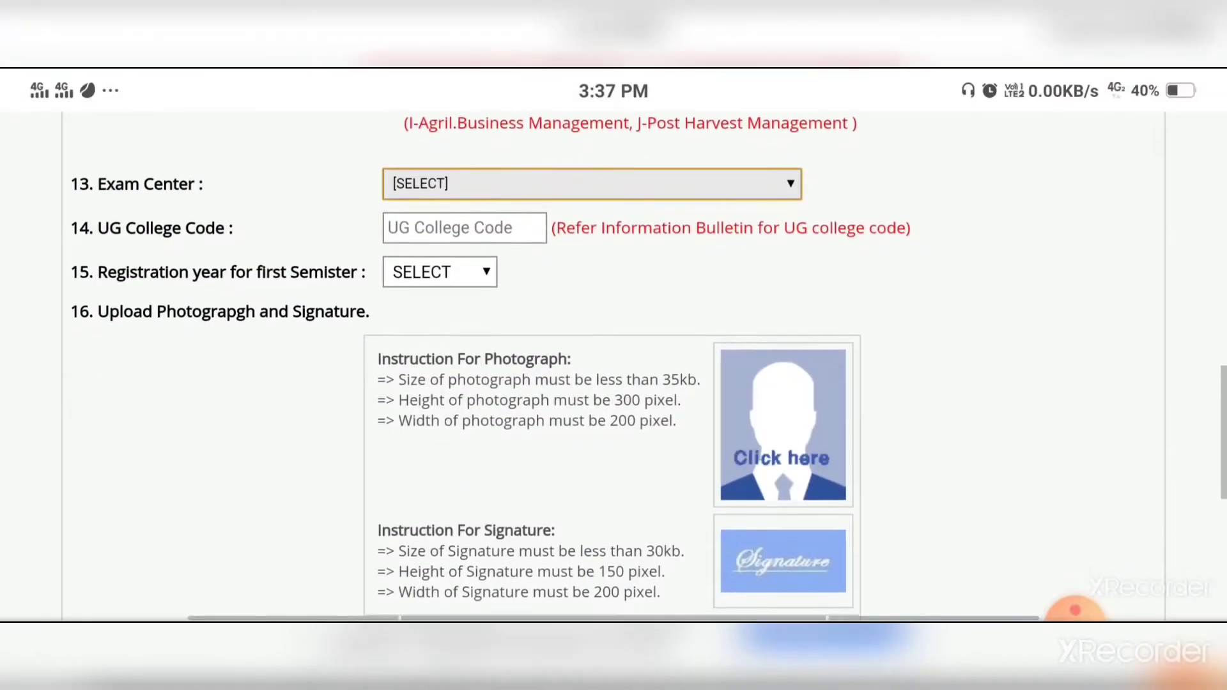
pyautogui.scroll(-1, 615, 367)
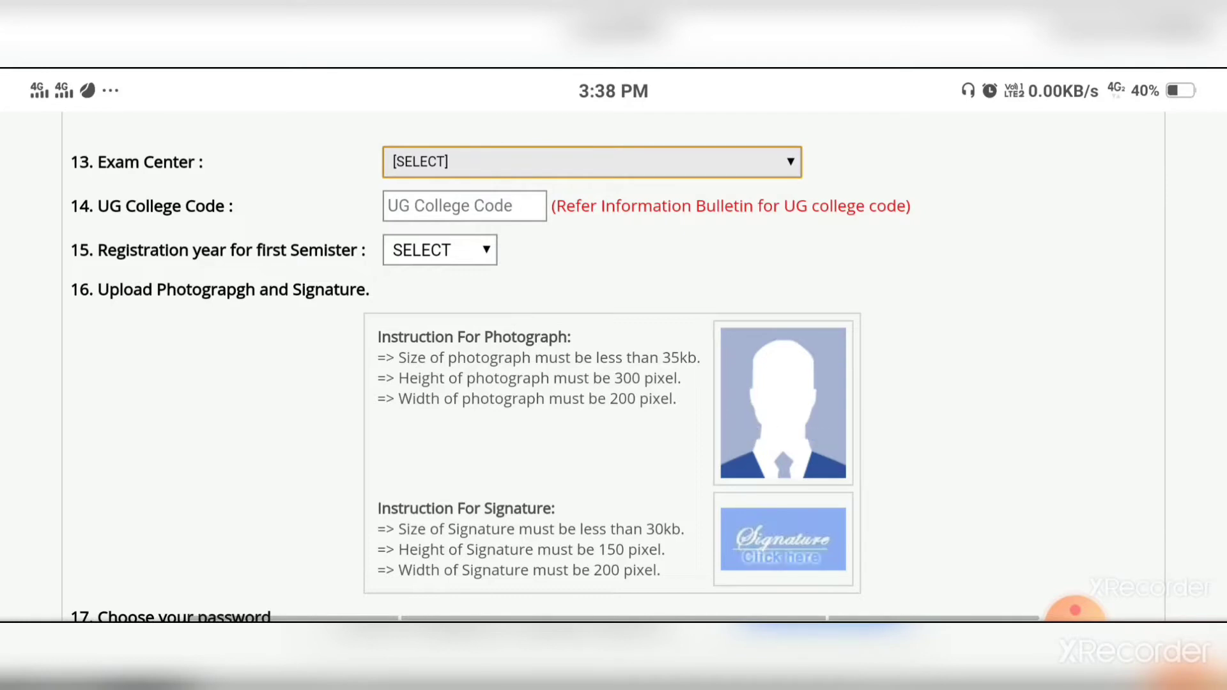
pyautogui.scroll(-2, 615, 367)
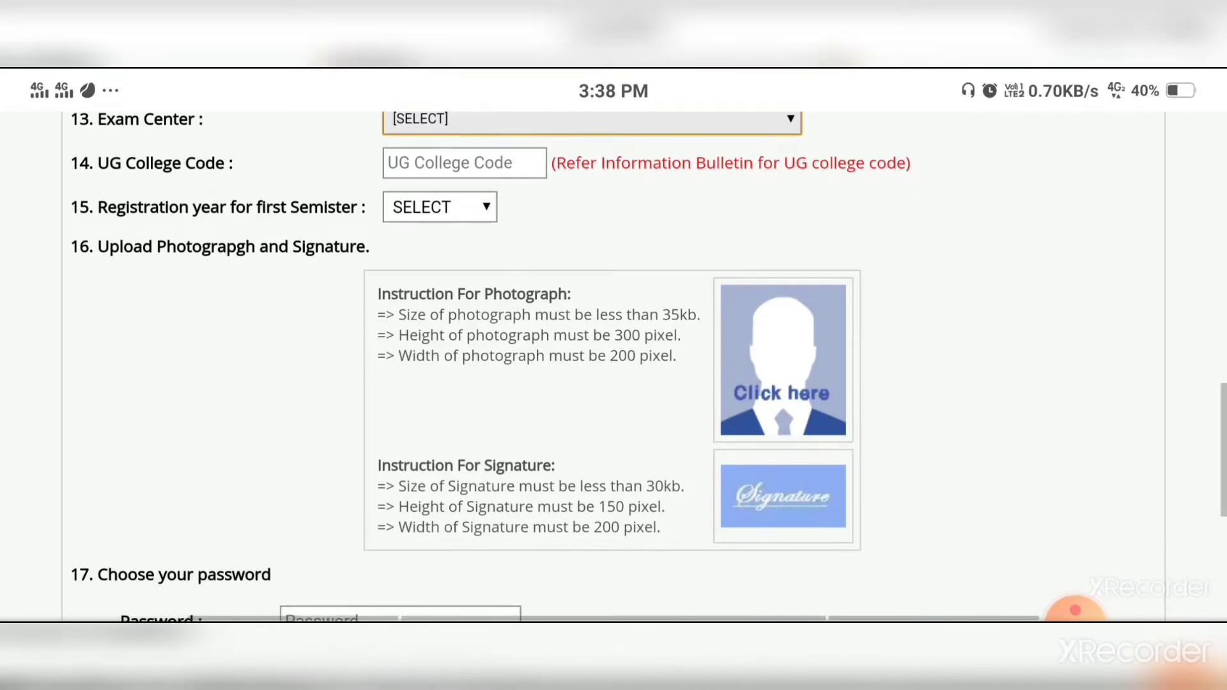
# Scroll past the photo and signature uploads to the password fields, Declaration and Submit button.
pyautogui.scroll(-1, 614, 367)
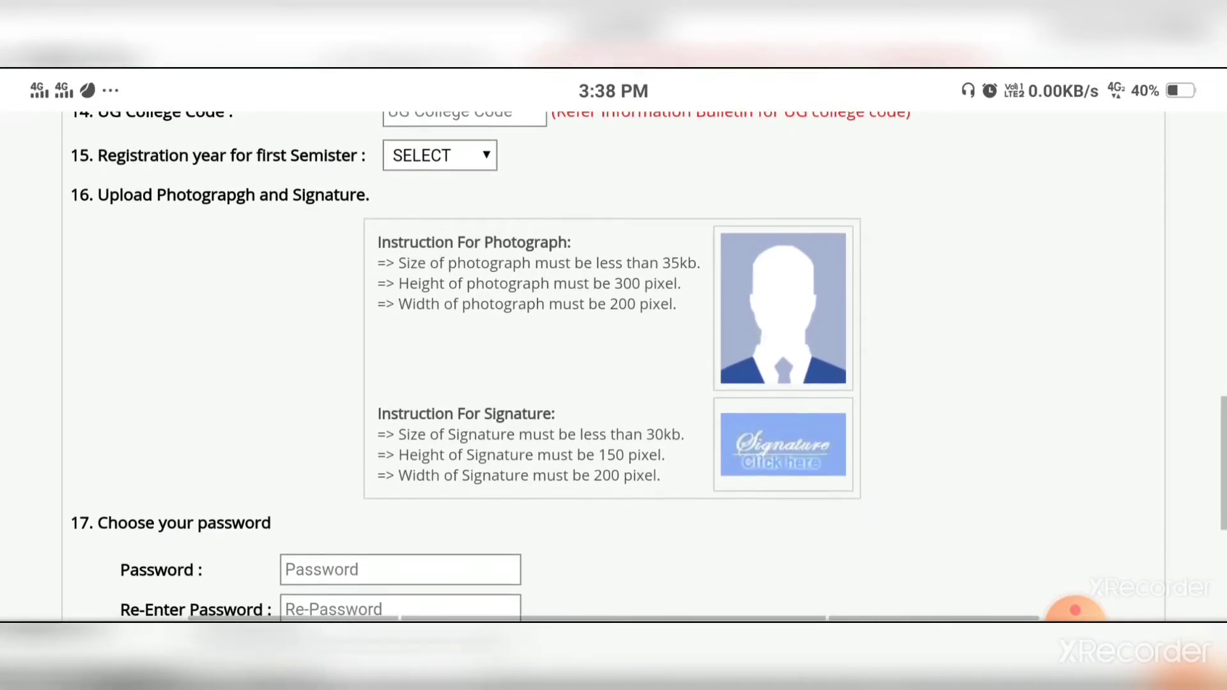
pyautogui.scroll(1, 614, 367)
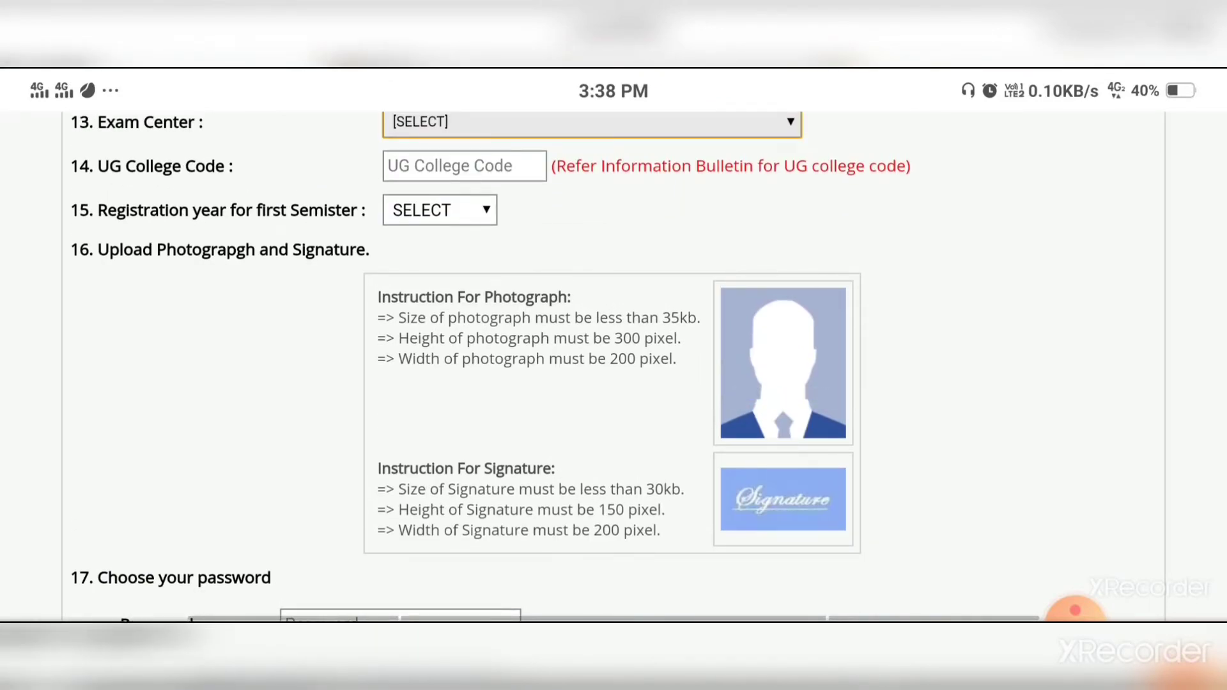
pyautogui.scroll(-2, 613, 367)
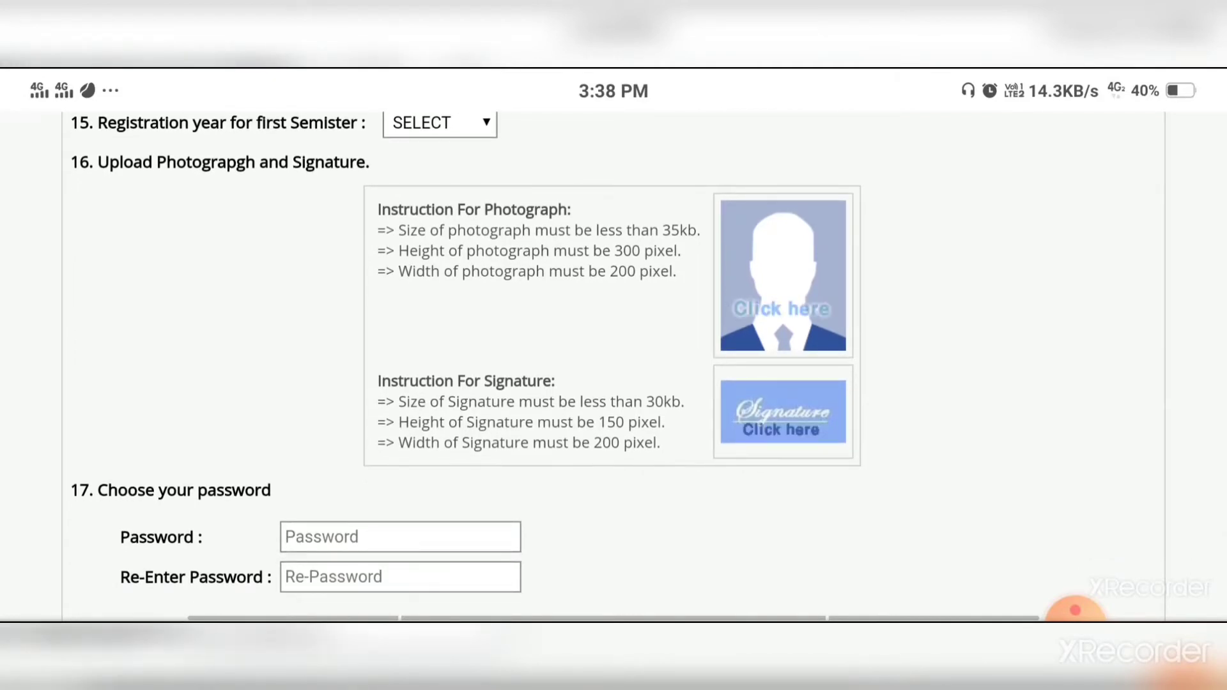
pyautogui.scroll(-1, 614, 366)
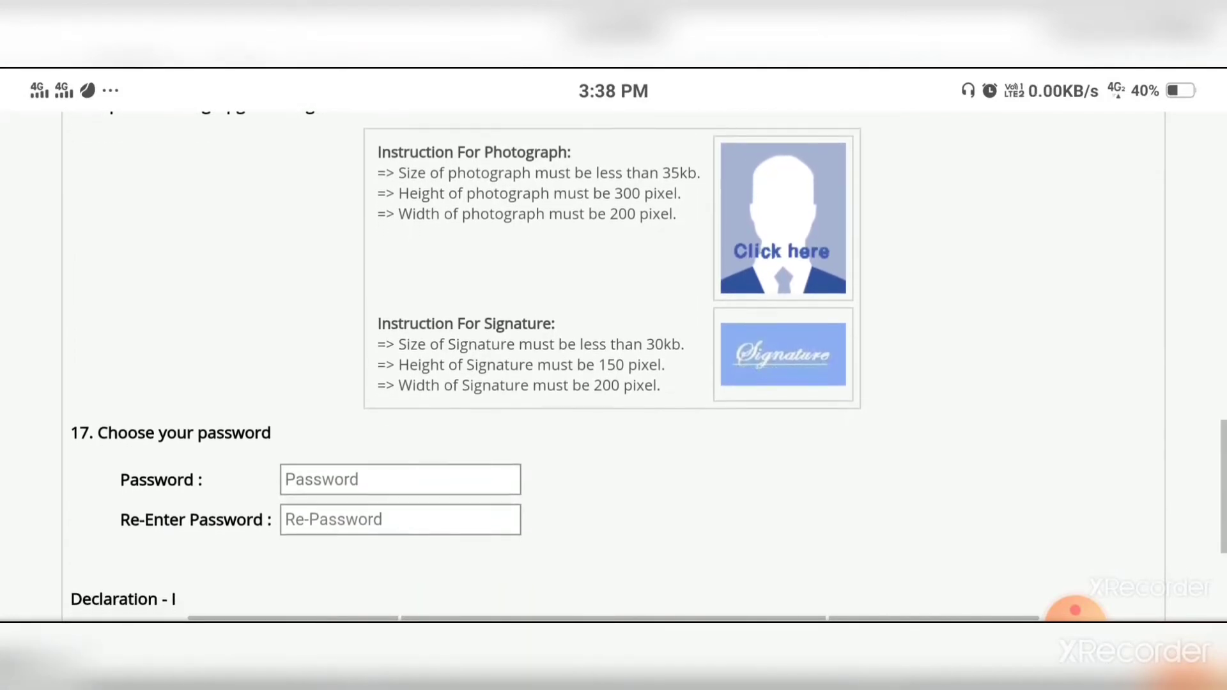
pyautogui.scroll(1, 613, 367)
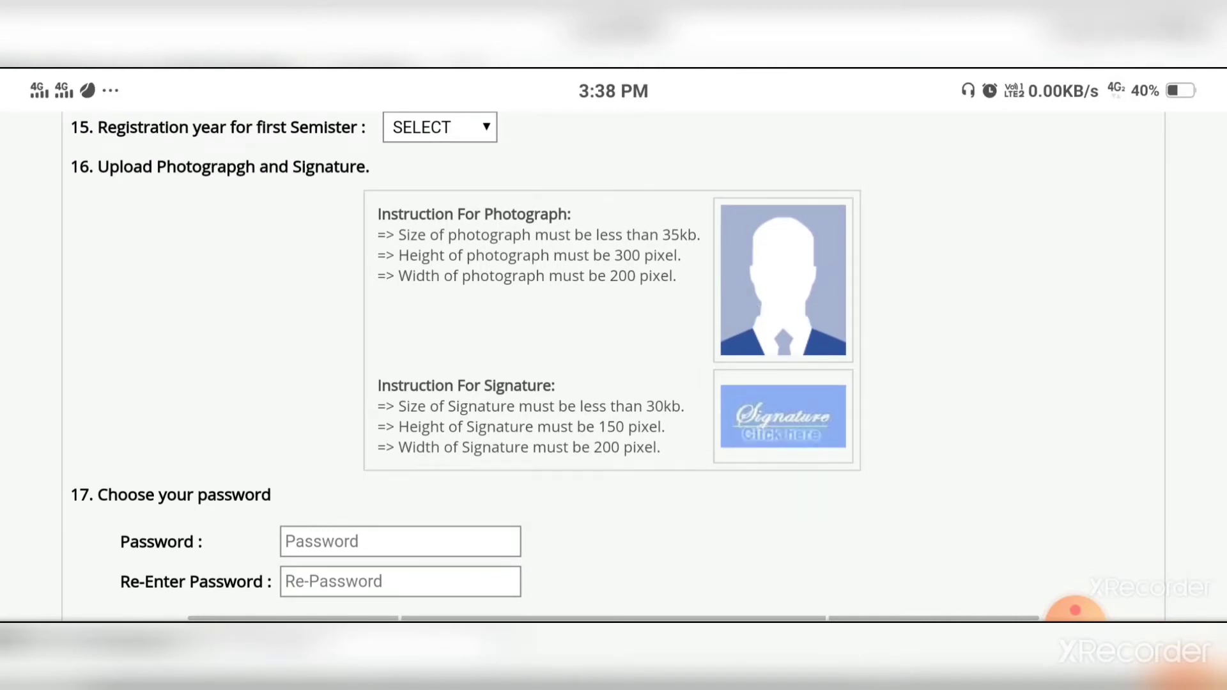
pyautogui.scroll(-1, 614, 366)
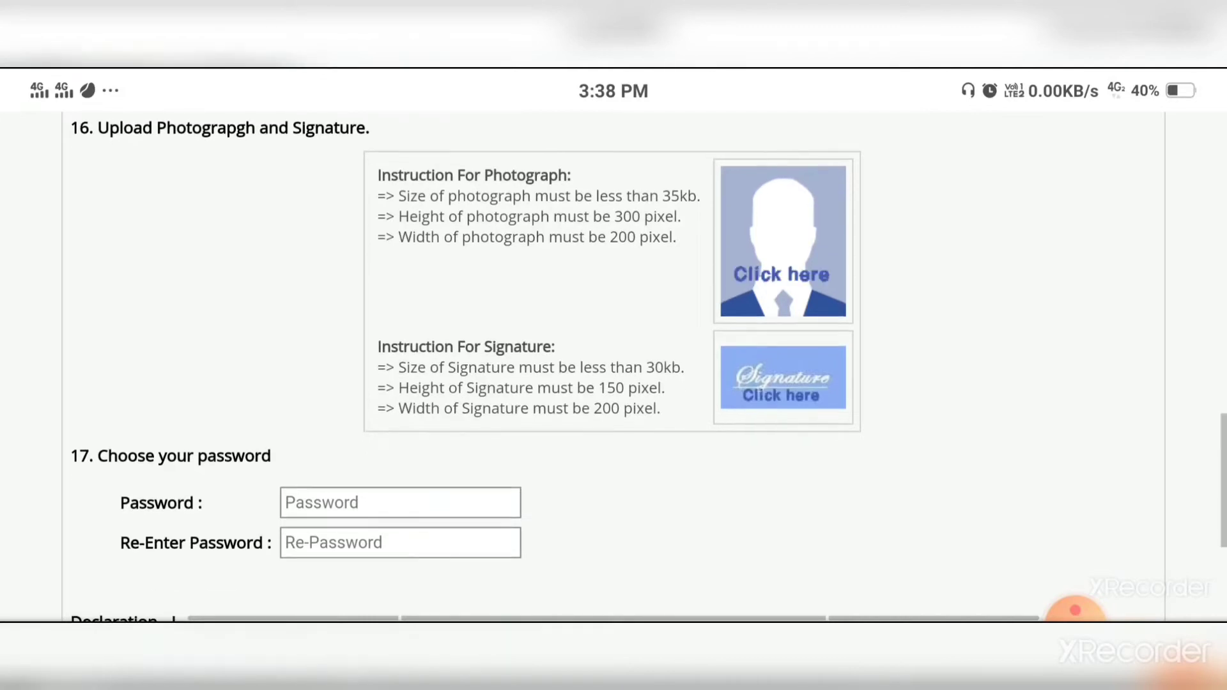
pyautogui.scroll(-4, 614, 366)
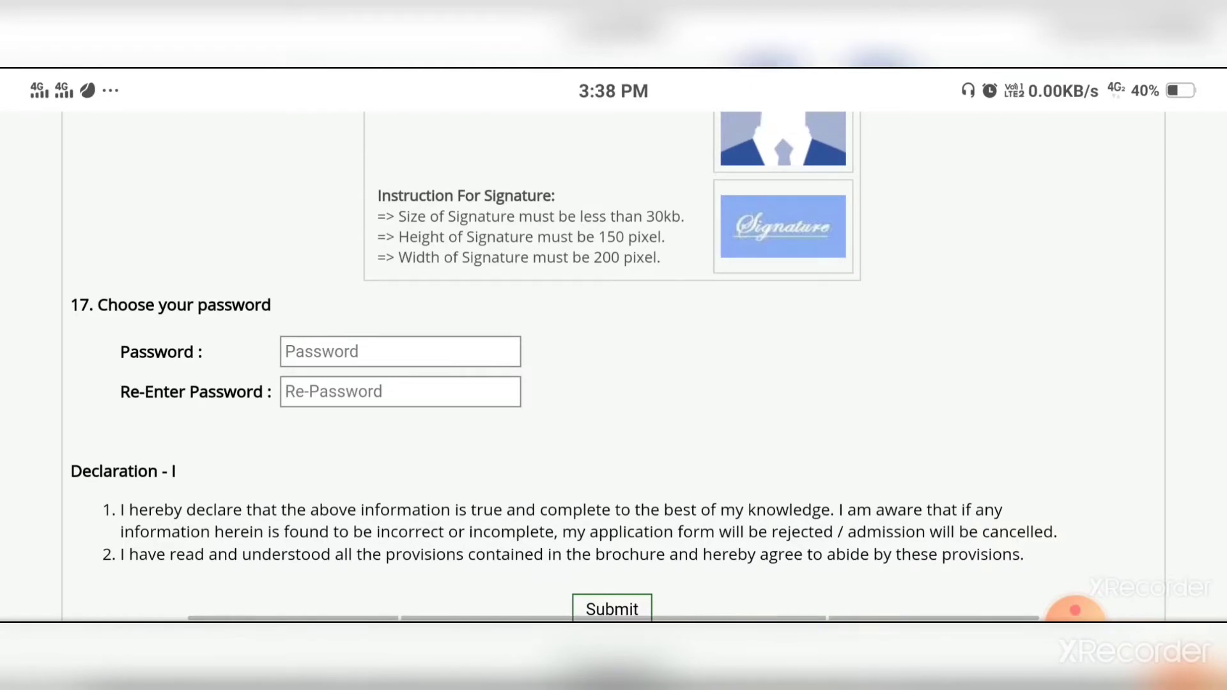
# Move the form back to its top, showing the blank name, birth date and address fields.
pyautogui.scroll(-3, 613, 367)
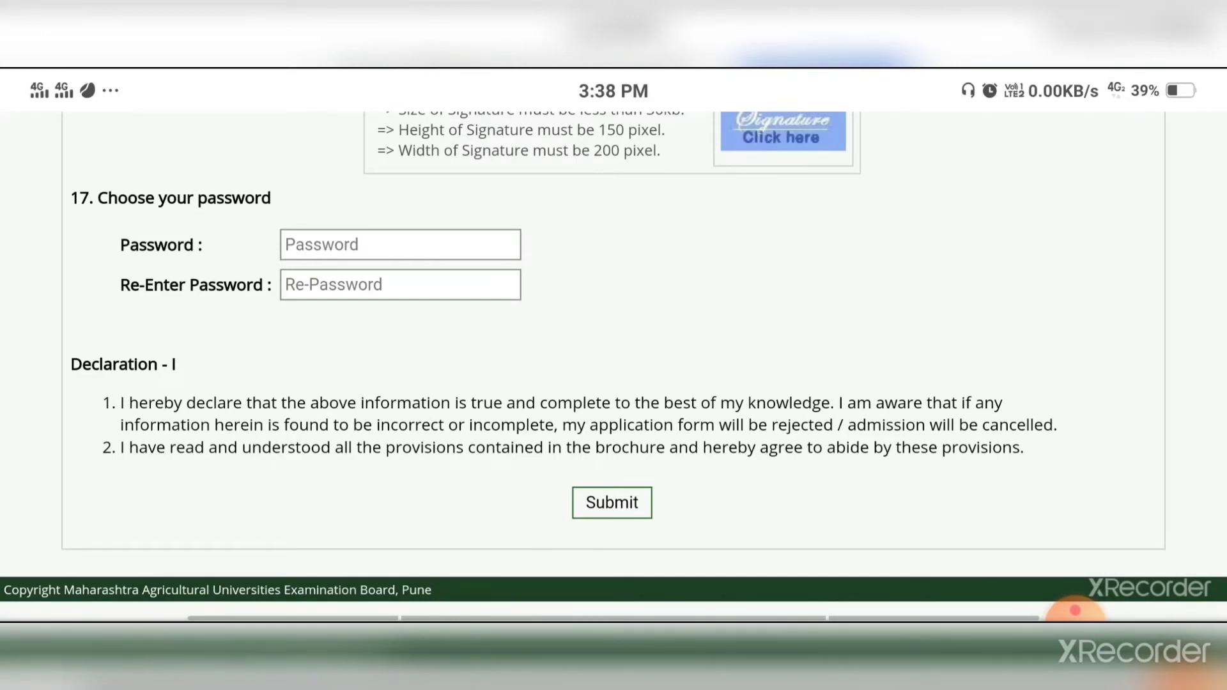
pyautogui.scroll(15, 613, 376)
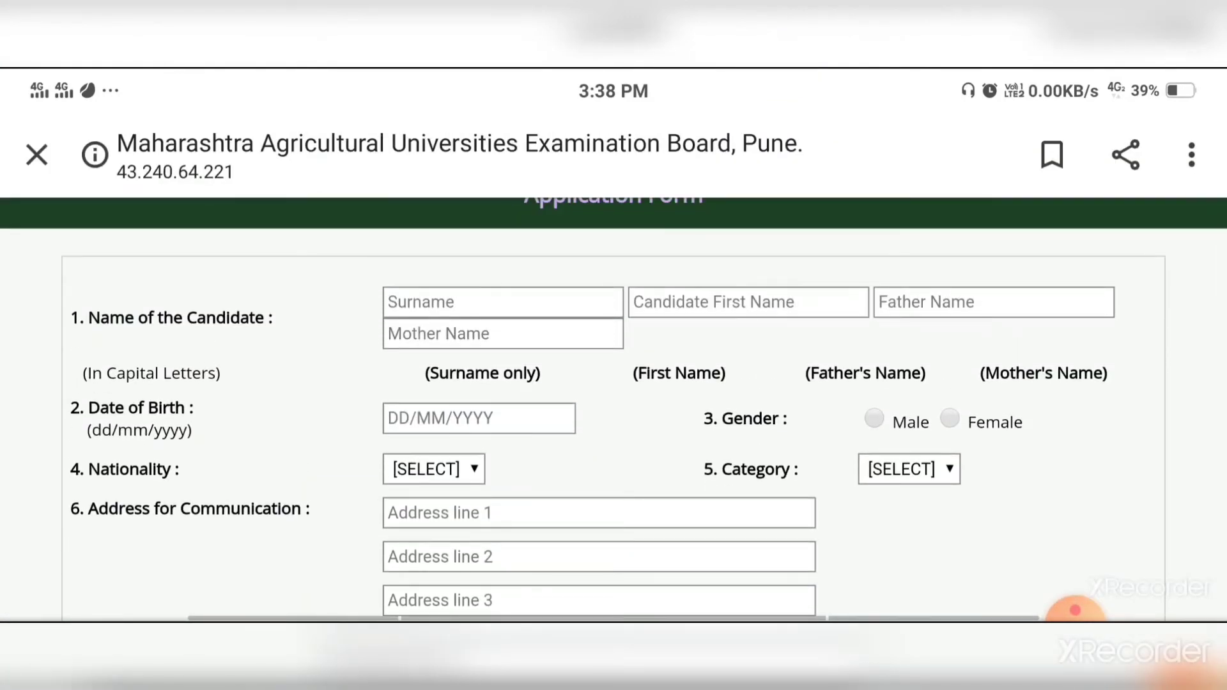
pyautogui.scroll(-15, 614, 410)
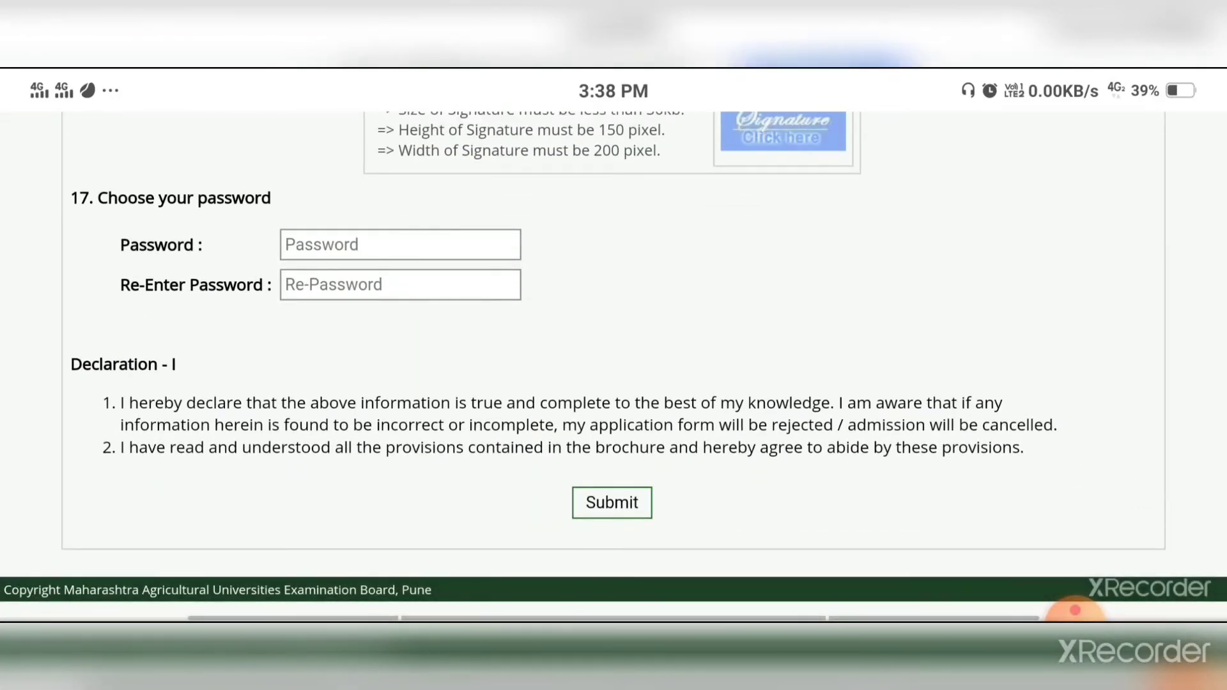
pyautogui.scroll(15, 613, 409)
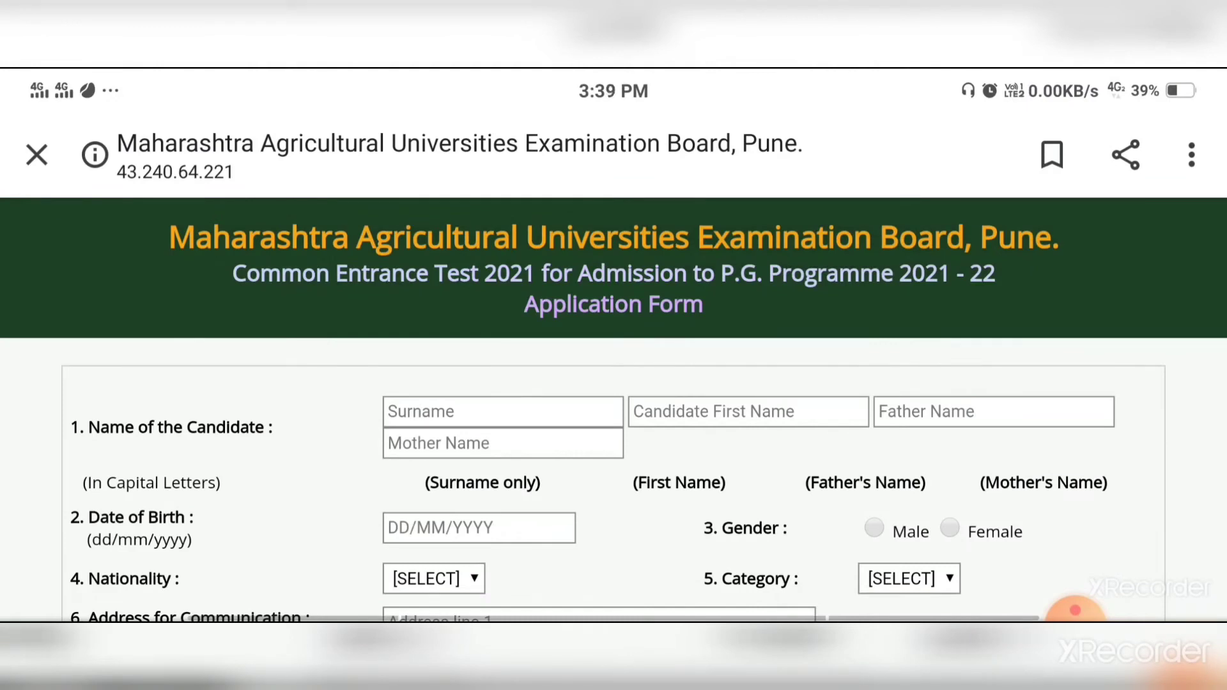
# Leave the form for the 'mcaer' search results and reopen the MCAER official site.
pyautogui.press('Escape')
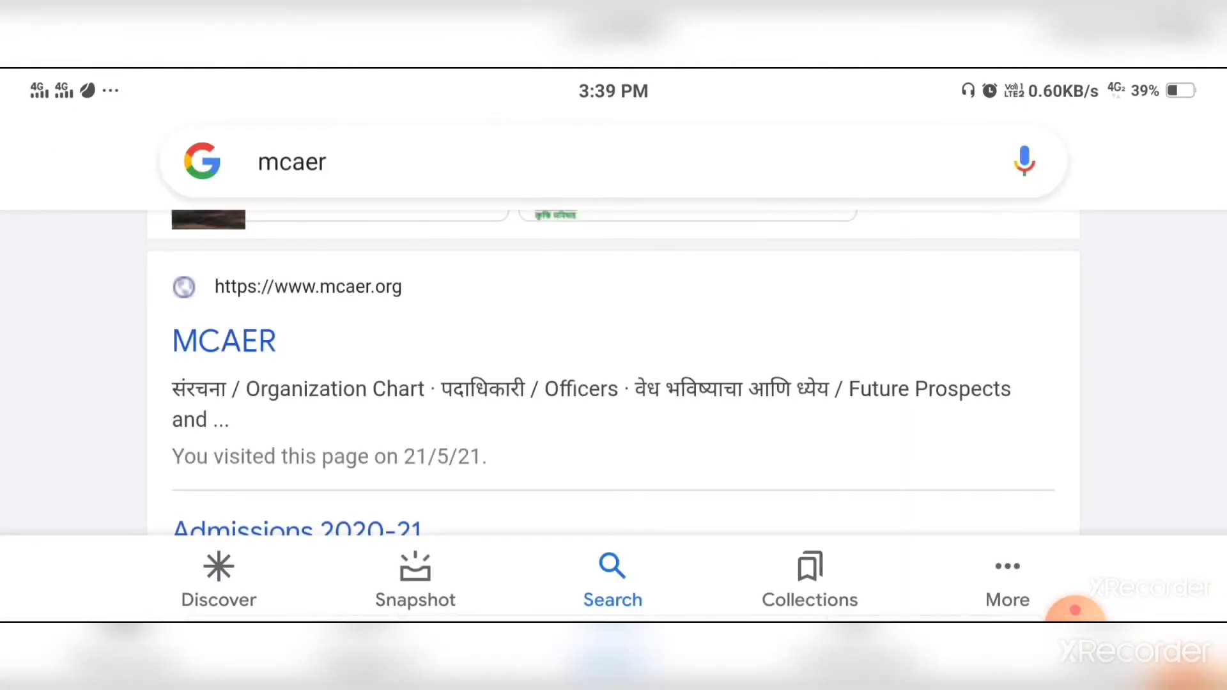
pyautogui.scroll(-1, 614, 372)
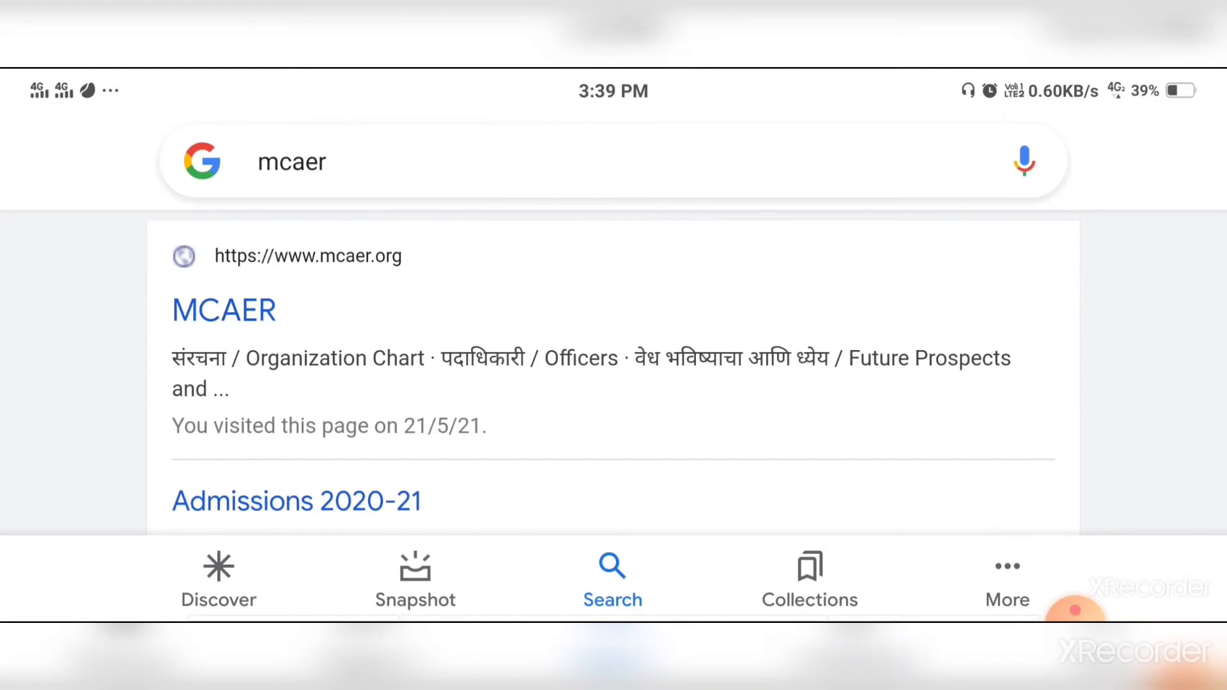
pyautogui.click(224, 309)
pyautogui.scroll(-5, 613, 409)
pyautogui.scroll(-5, 614, 409)
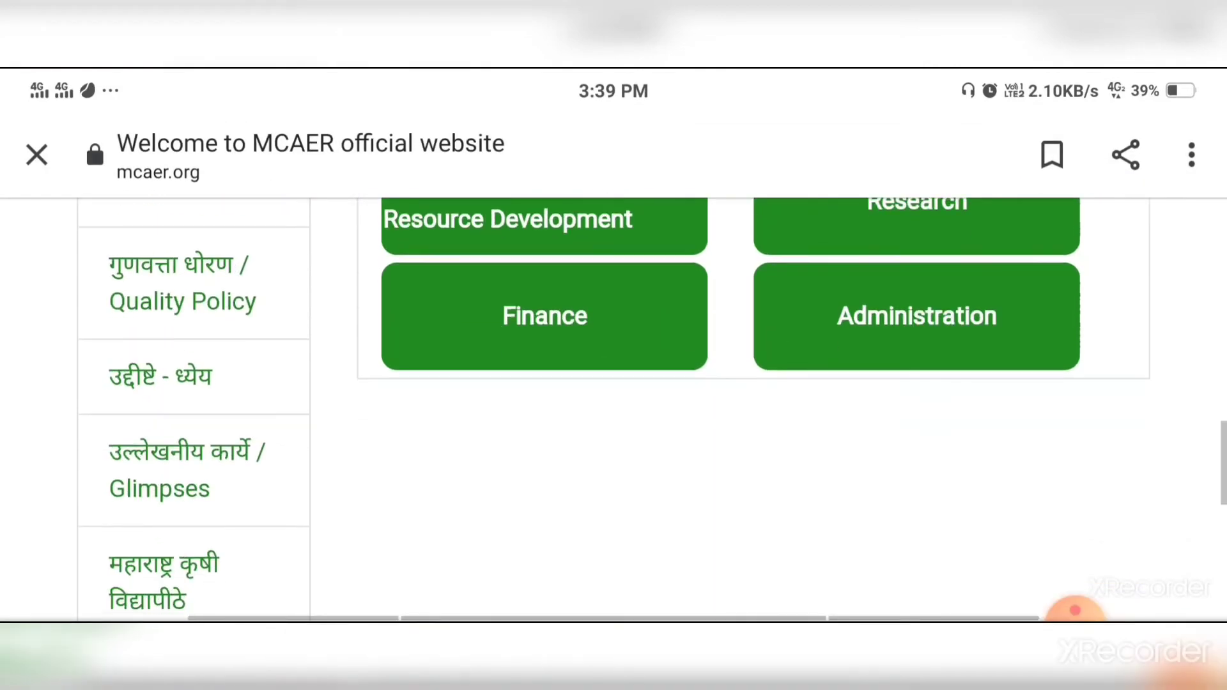
pyautogui.scroll(3, 614, 410)
pyautogui.scroll(2, 614, 409)
# Go through the MAUEB Examination Board page to the P.G. CET 2021 portal home page.
pyautogui.click(912, 356)
pyautogui.scroll(-2, 614, 409)
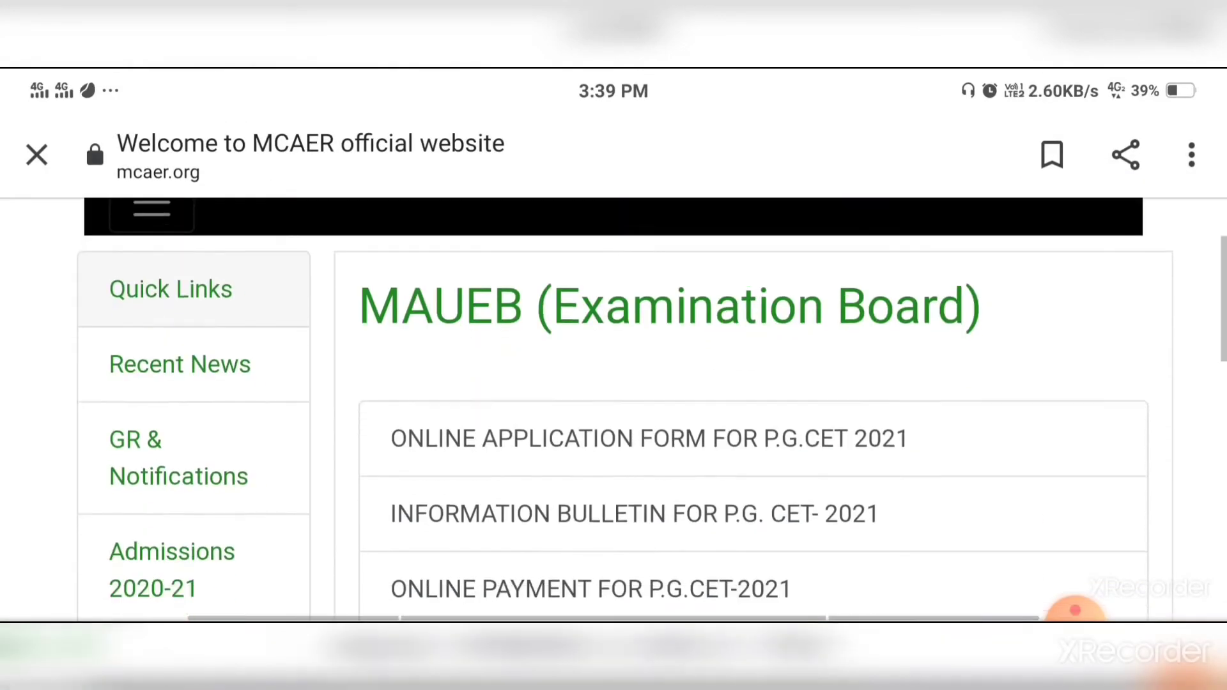
pyautogui.click(650, 439)
pyautogui.scroll(-3, 614, 410)
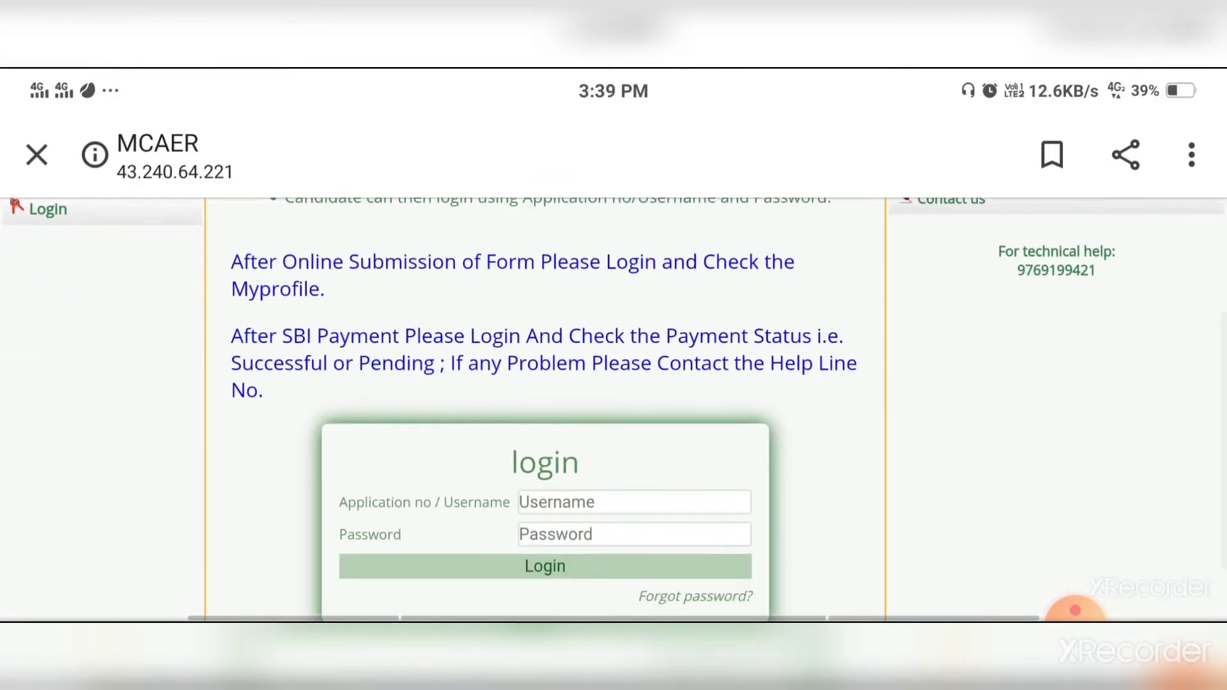
pyautogui.scroll(-2, 614, 409)
pyautogui.scroll(5, 613, 410)
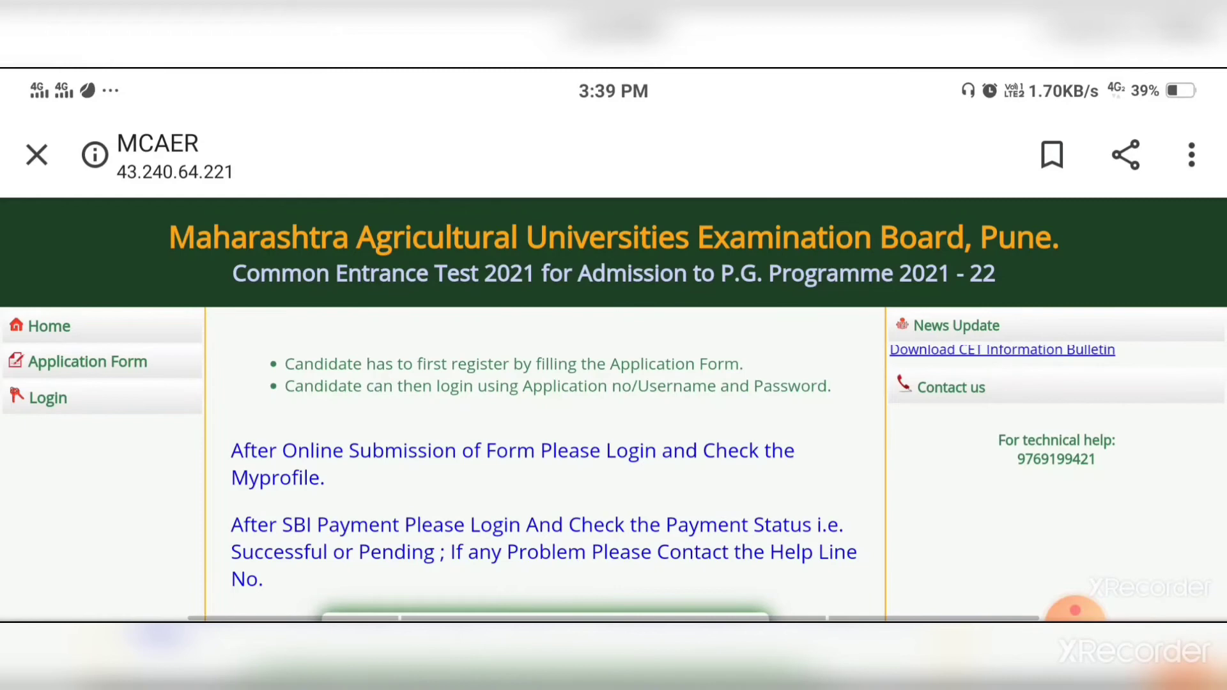
pyautogui.scroll(-2, 614, 410)
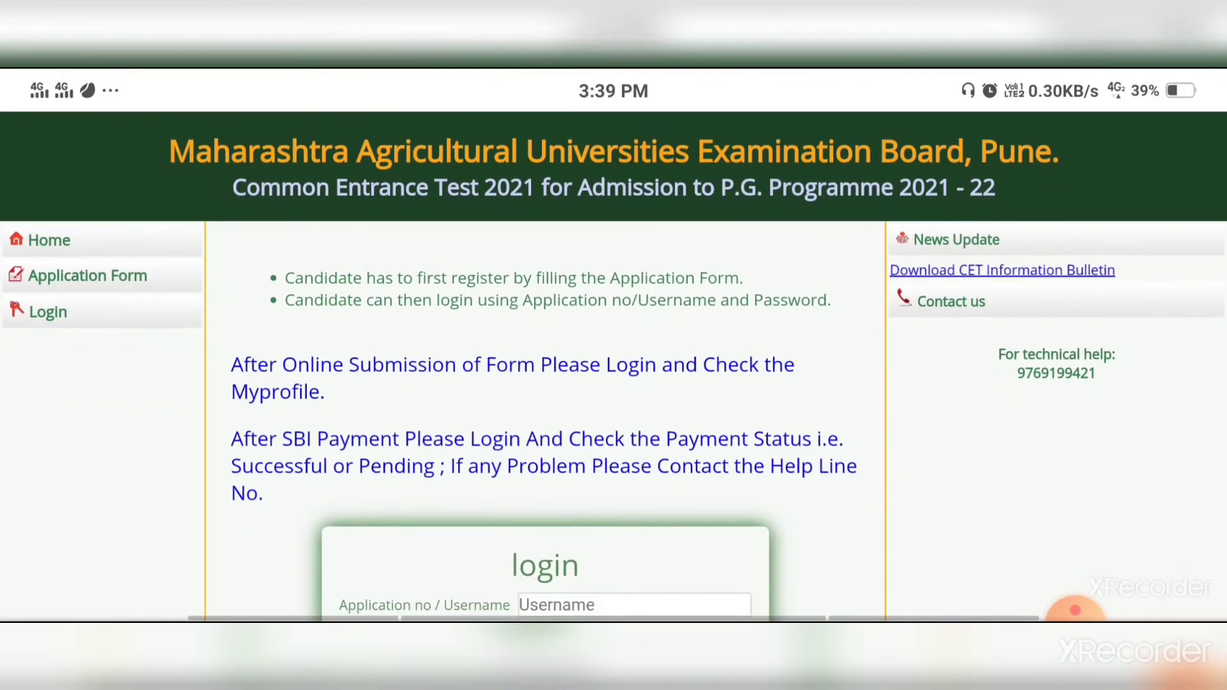
pyautogui.scroll(-2, 614, 409)
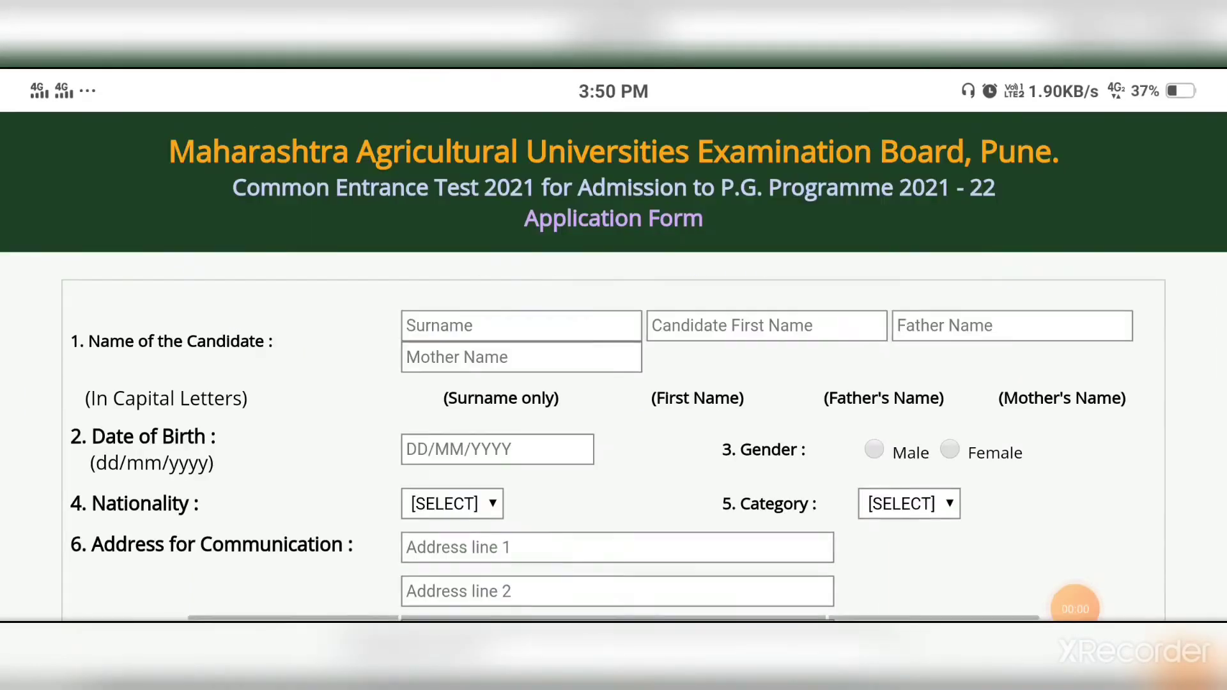
pyautogui.scroll(-2, 613, 384)
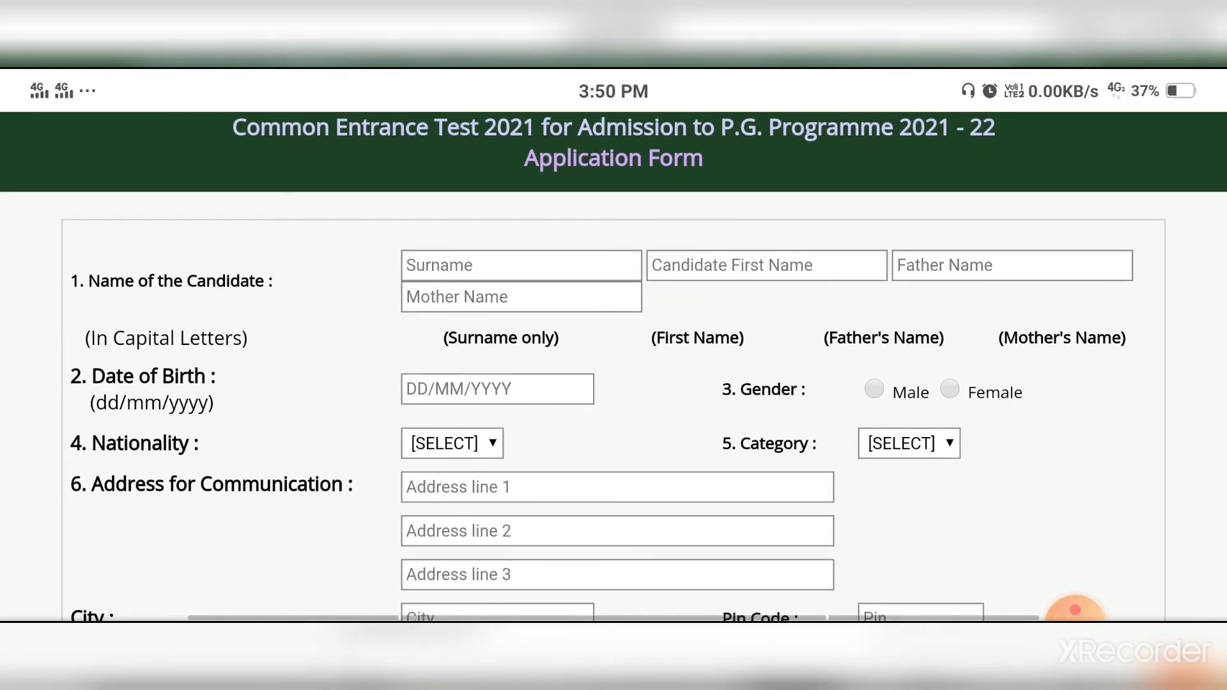
pyautogui.scroll(-10, 614, 384)
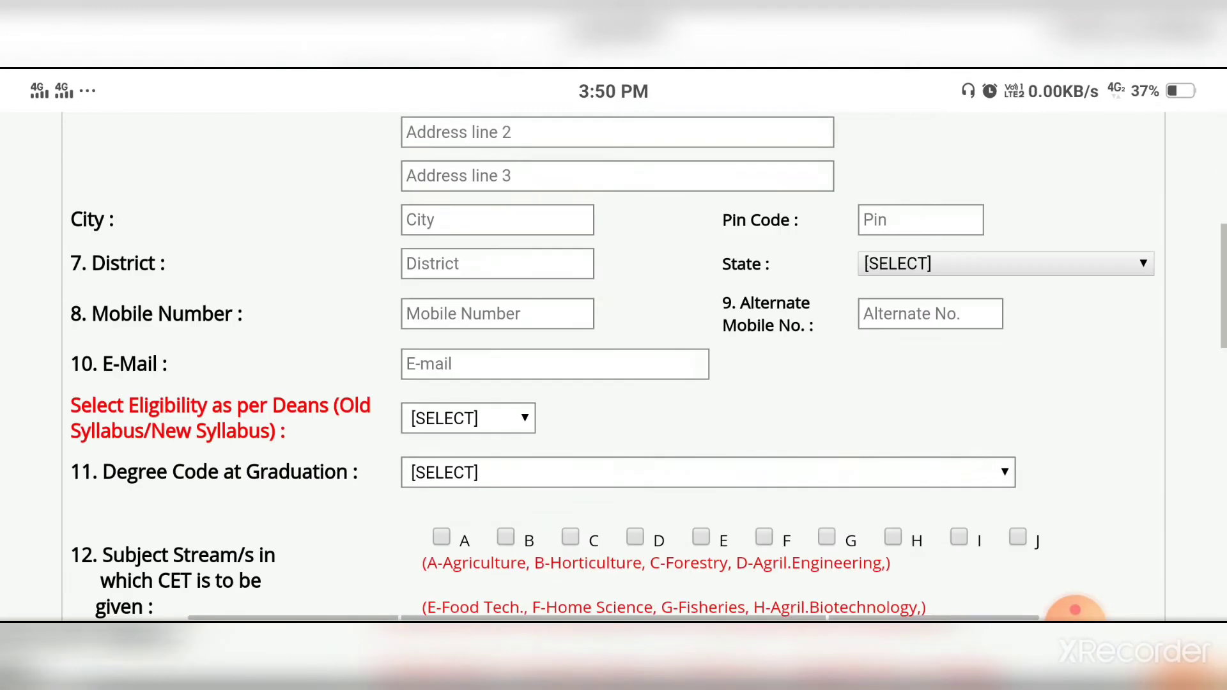
pyautogui.click(1075, 611)
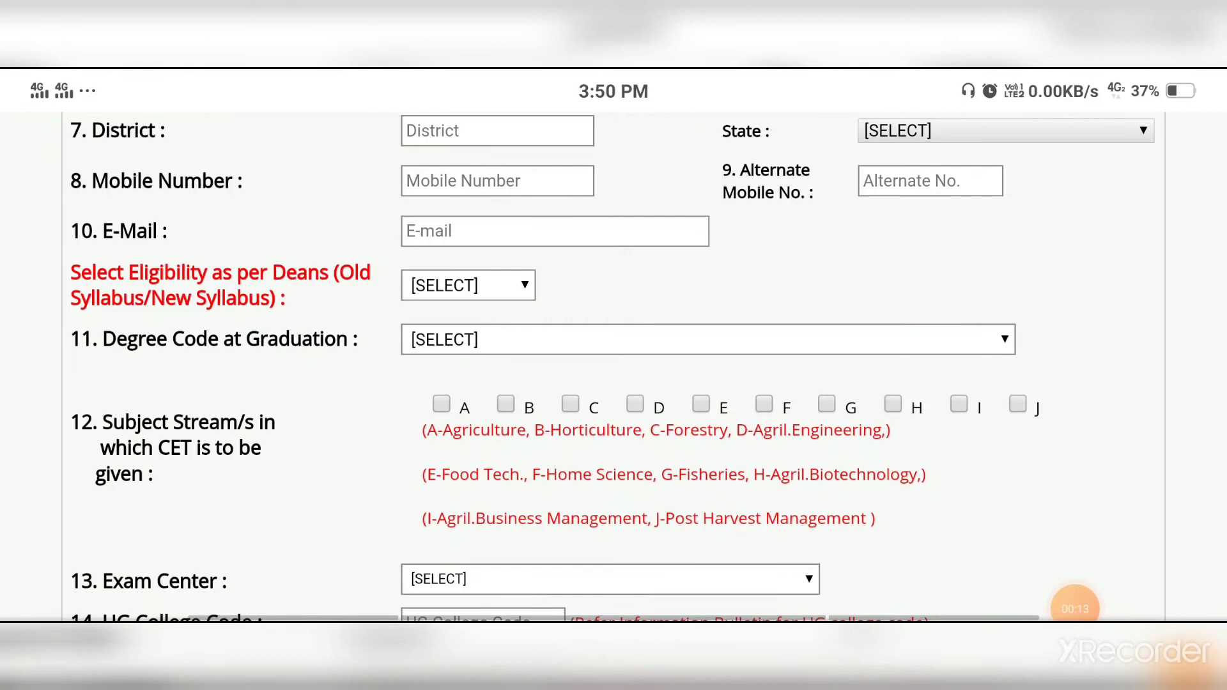
pyautogui.scroll(-15, 614, 368)
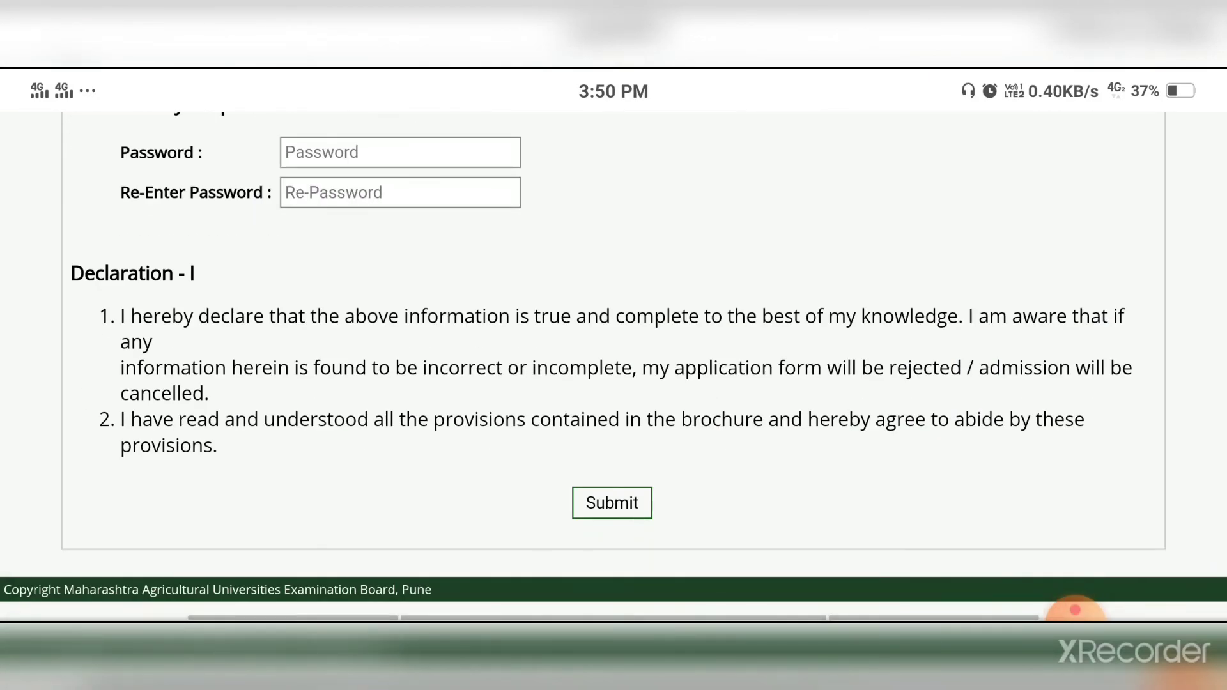
pyautogui.scroll(15, 613, 367)
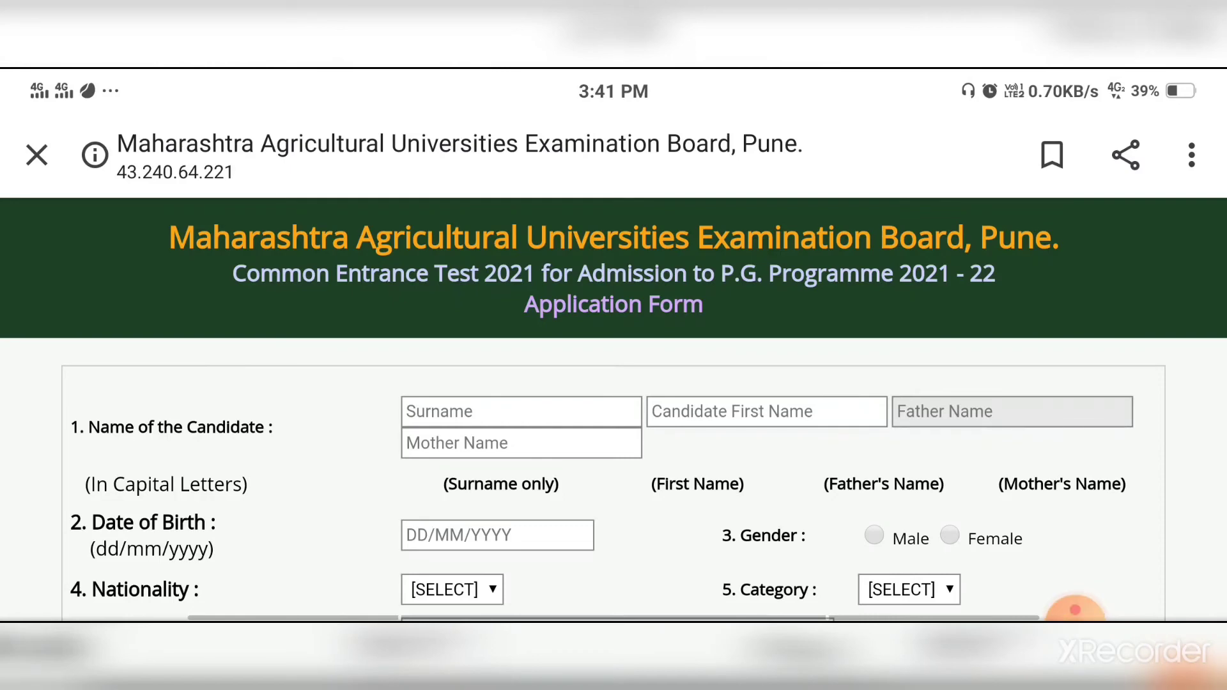
pyautogui.scroll(-1, 614, 409)
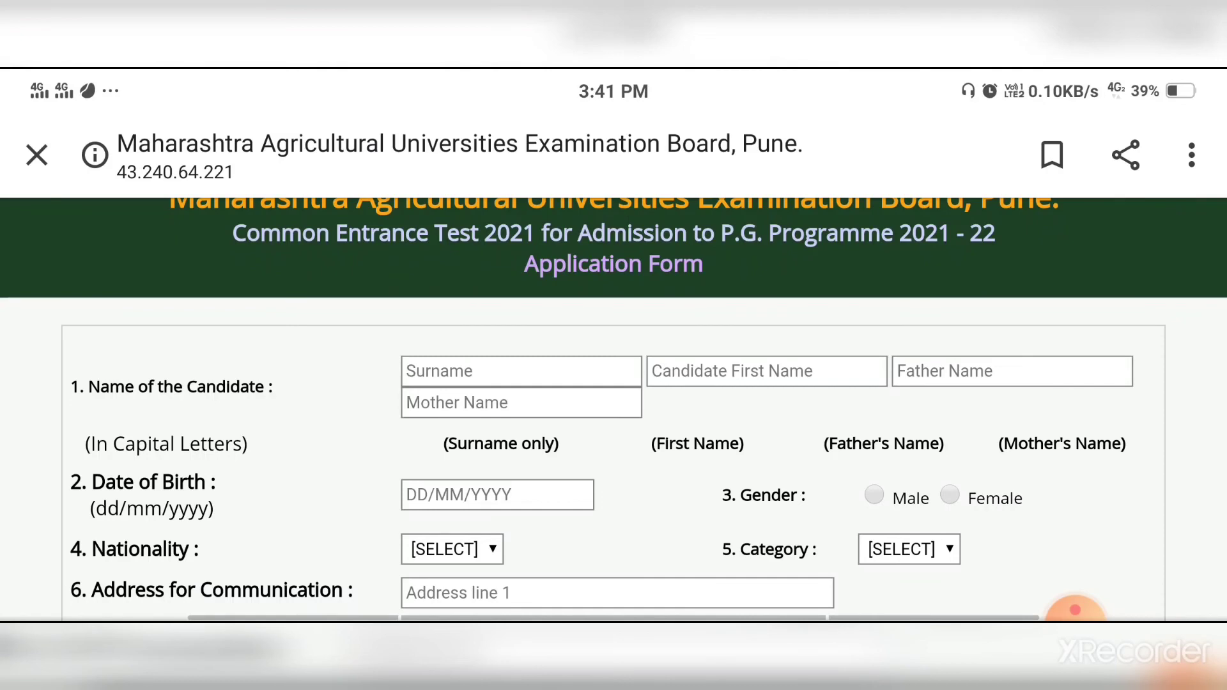
pyautogui.scroll(1, 613, 409)
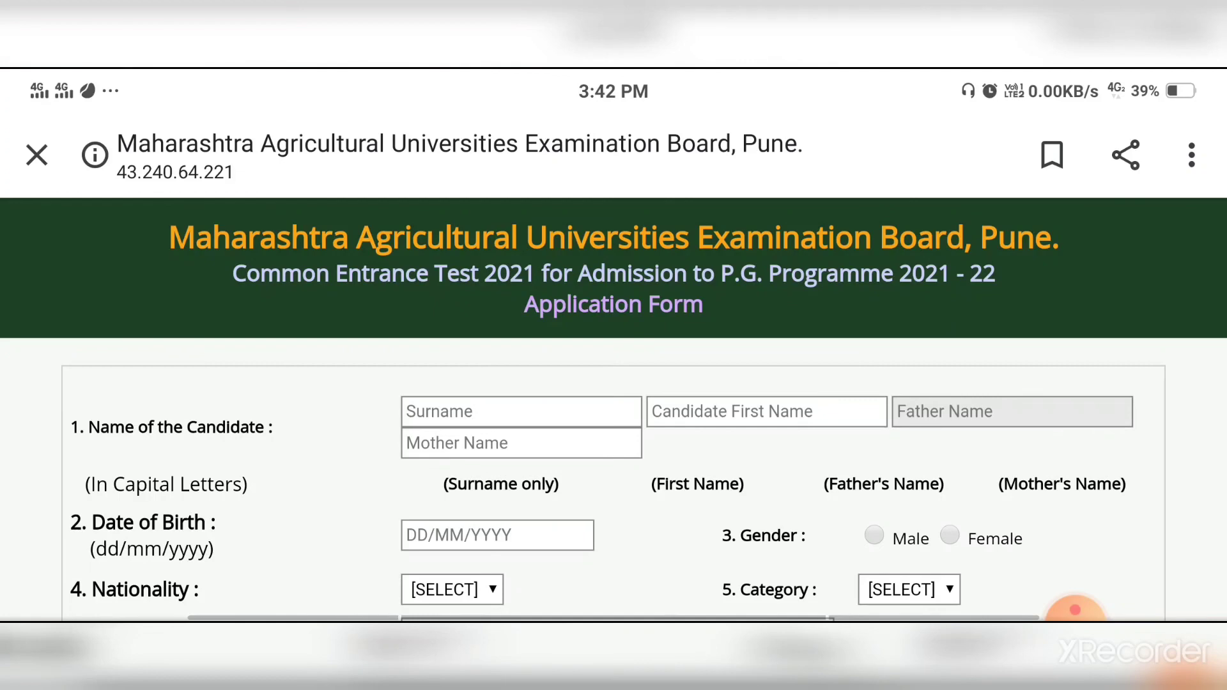
pyautogui.scroll(-1, 613, 410)
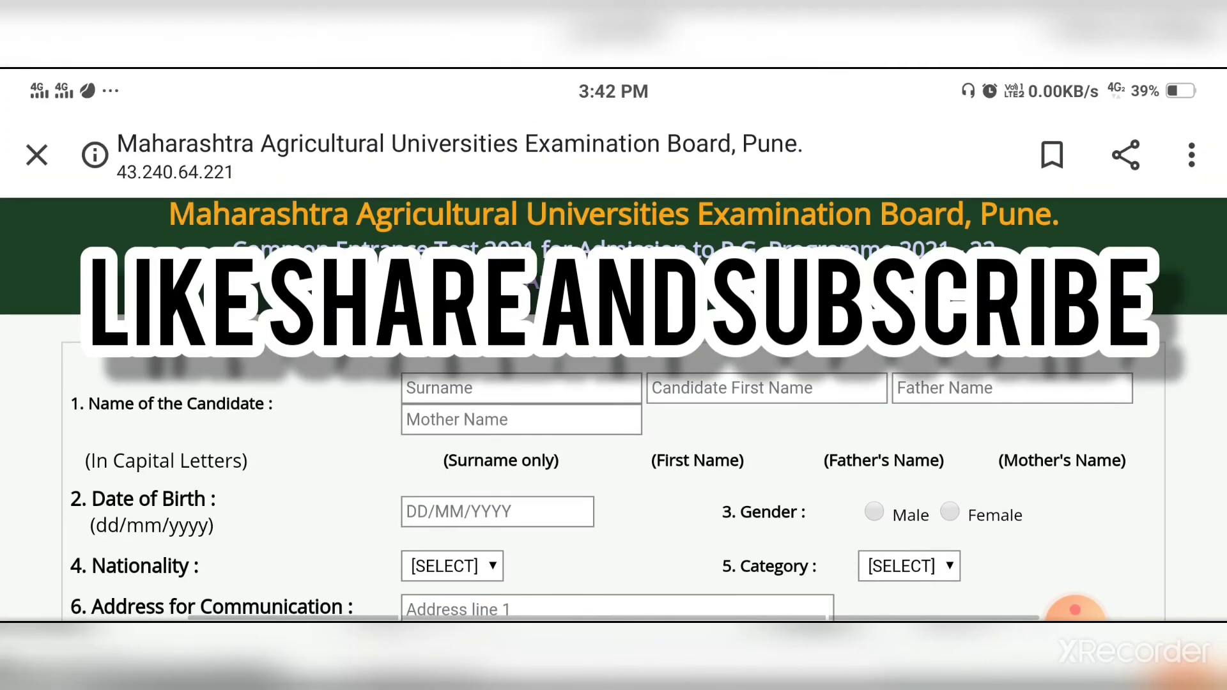